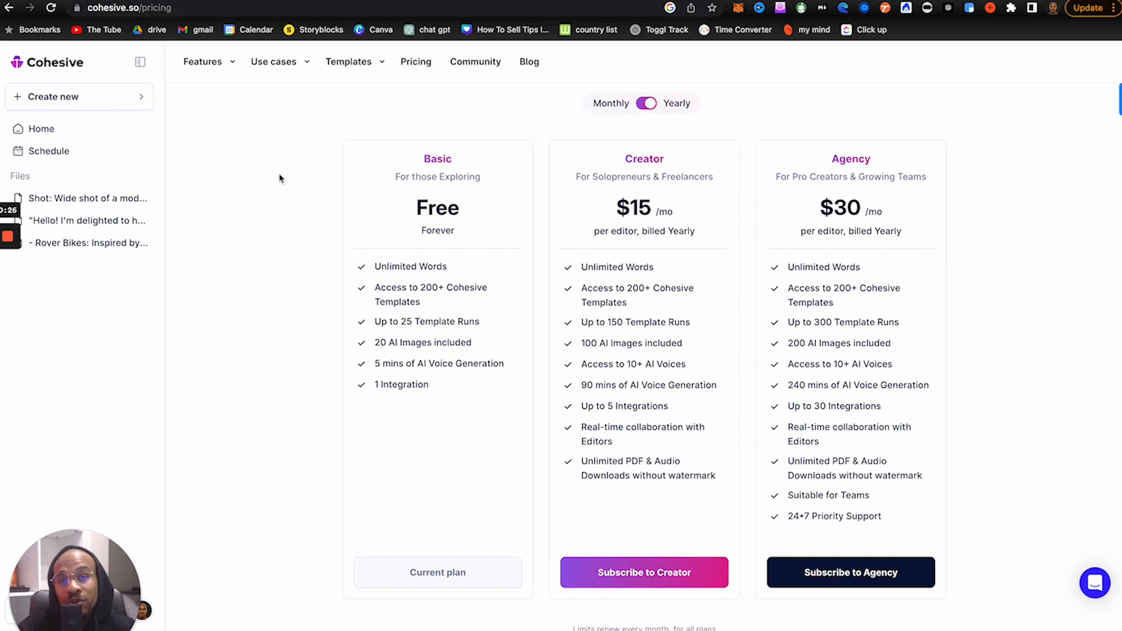
Step: Go to the Cohesive home page and look through the full gallery of curated templates
click(76, 8)
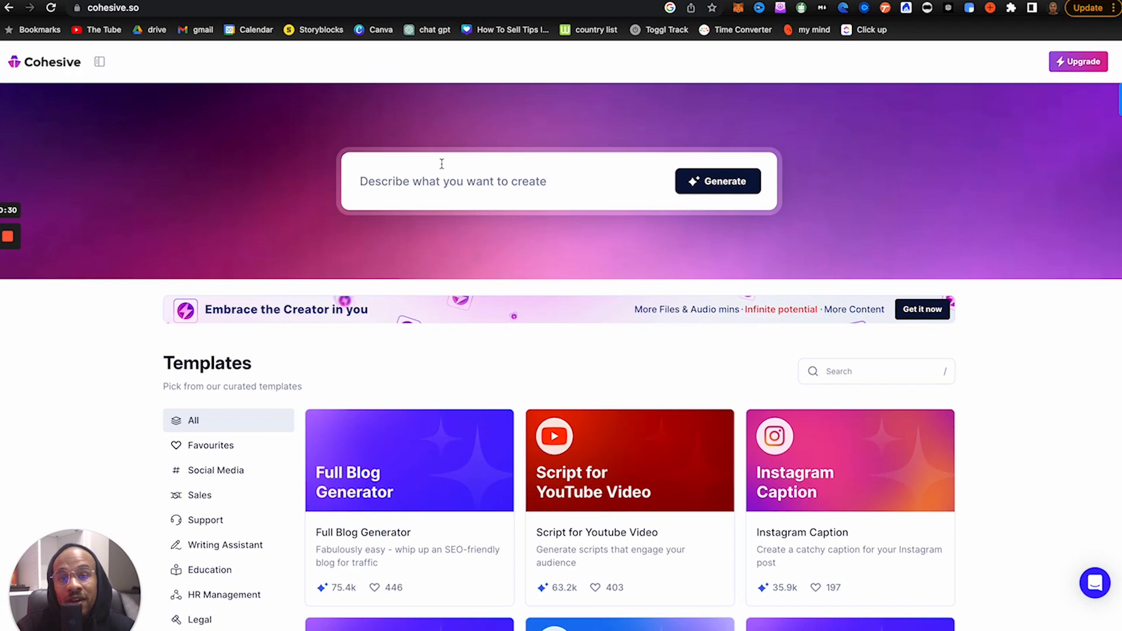
scroll(587, 492, down, 13)
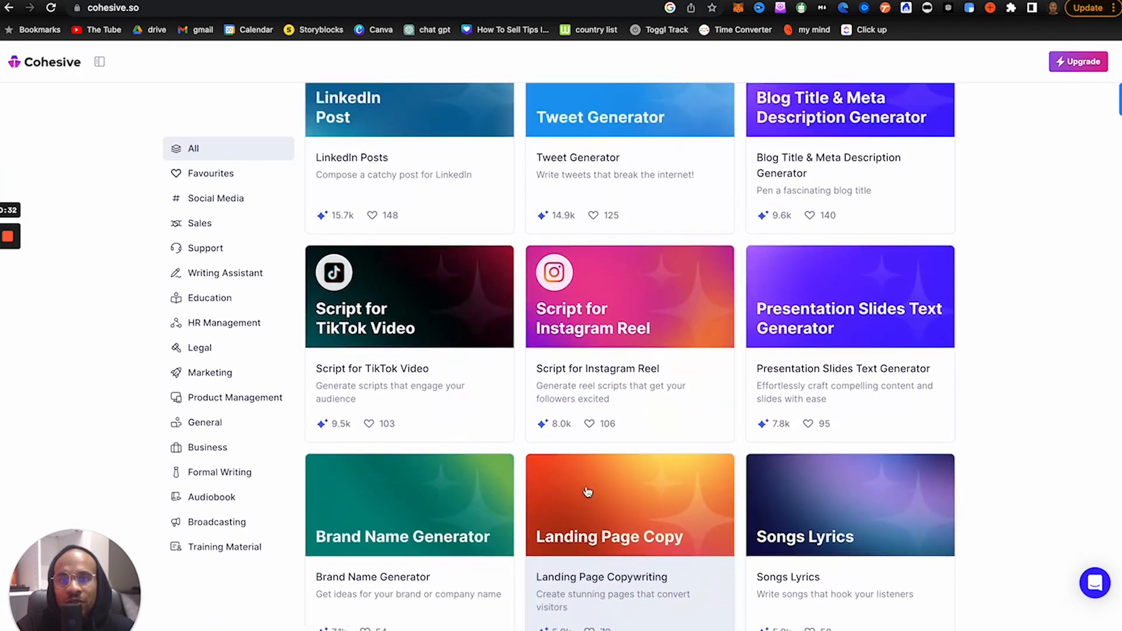
scroll(587, 492, down, 5)
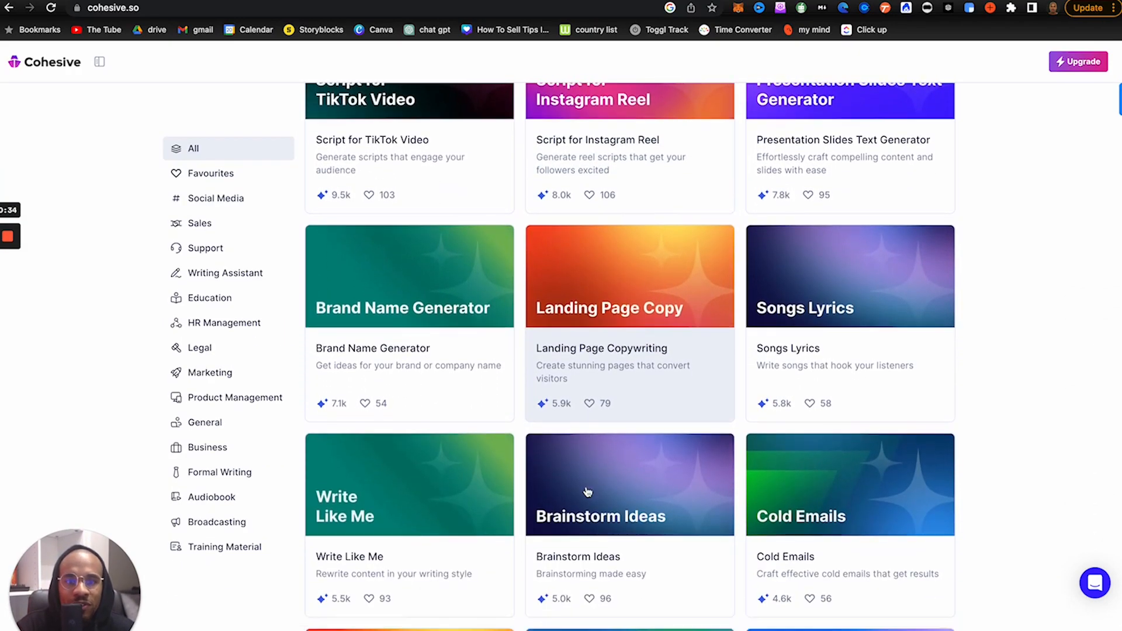
scroll(588, 492, down, 15)
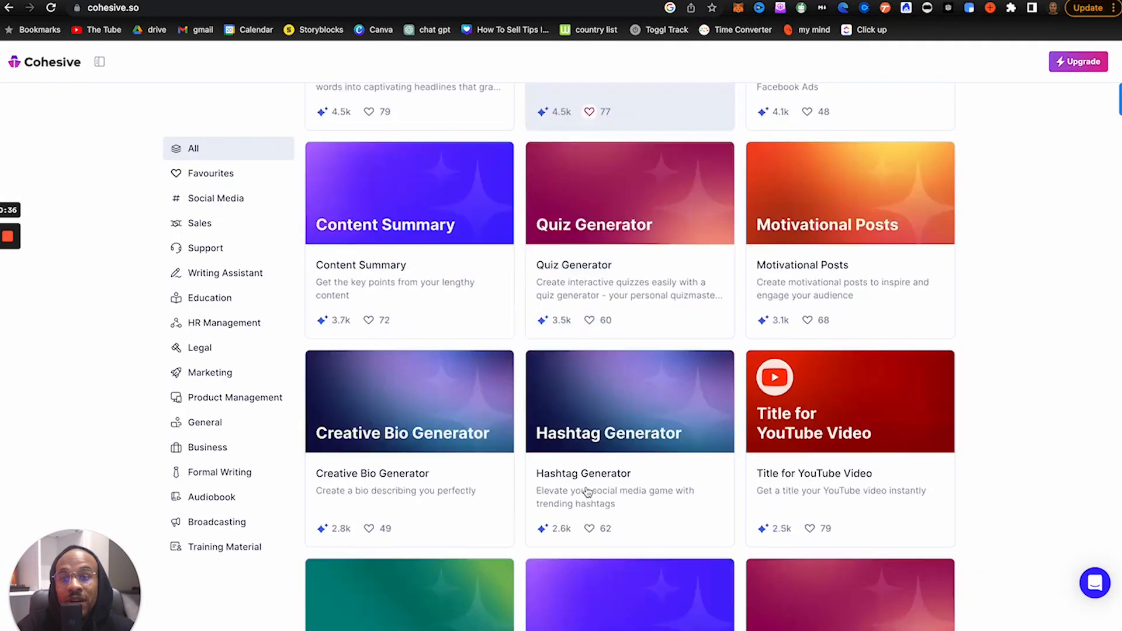
scroll(588, 492, down, 8)
scroll(587, 492, down, 20)
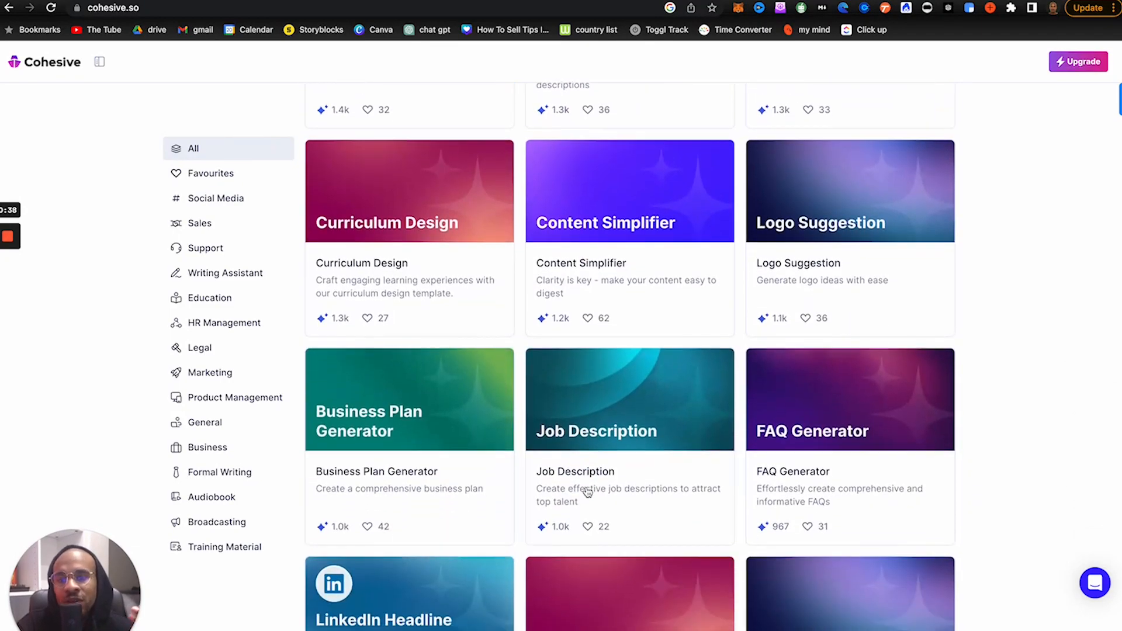
scroll(587, 492, down, 4)
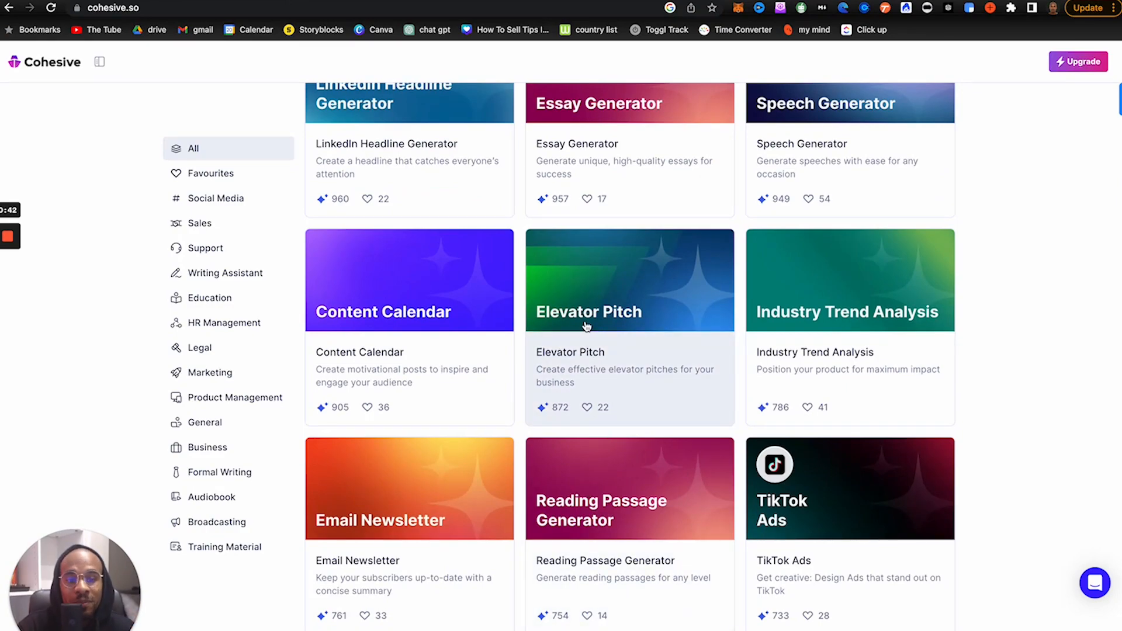
scroll(586, 326, down, 4)
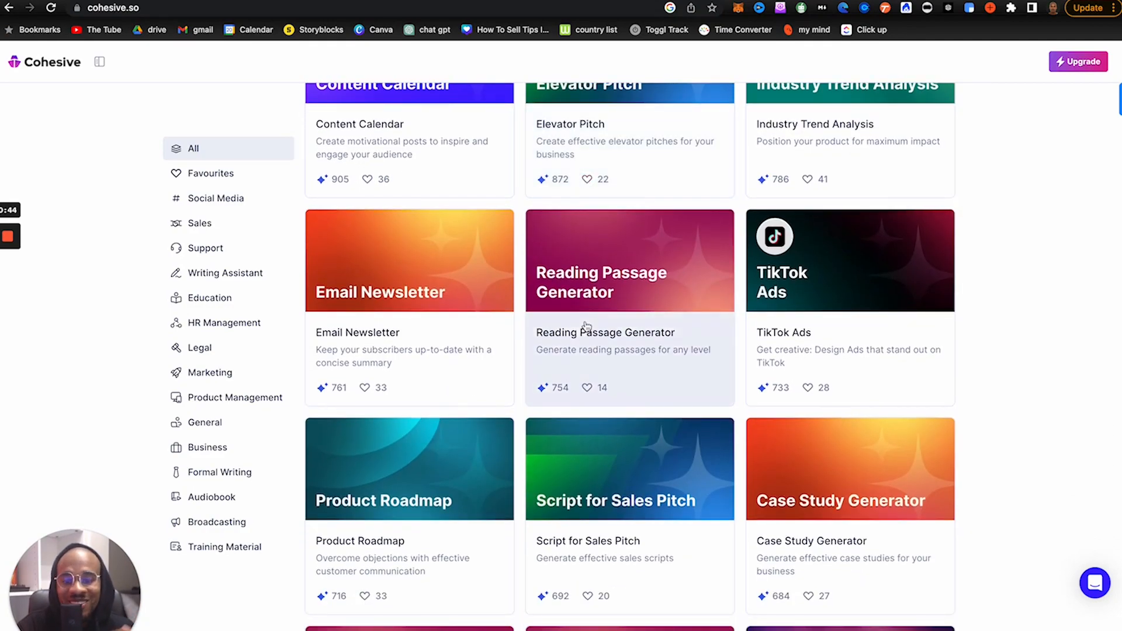
scroll(586, 326, down, 12)
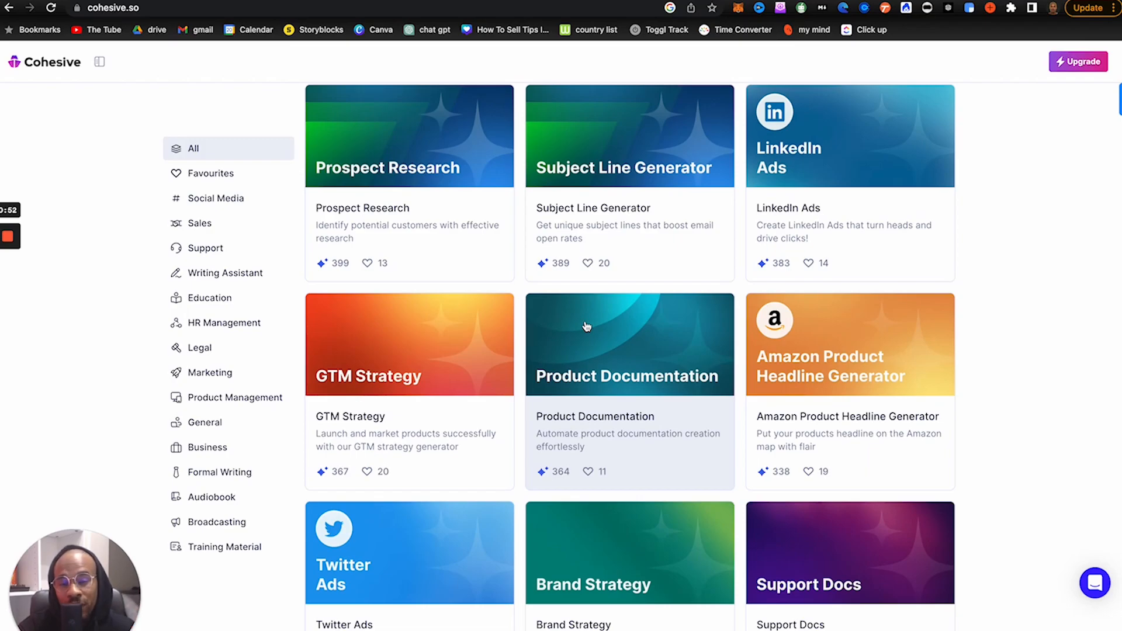
scroll(586, 326, up, 20)
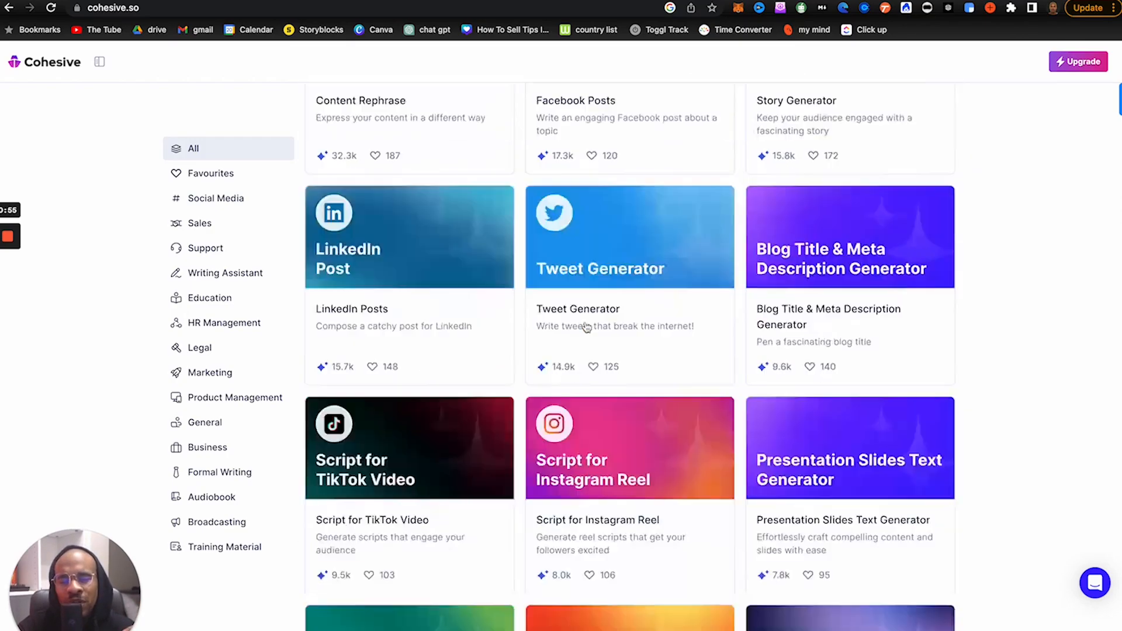
scroll(586, 326, up, 10)
Step: Check which creation suggestions the prompt offers for "link" and clear the entry
click(507, 189)
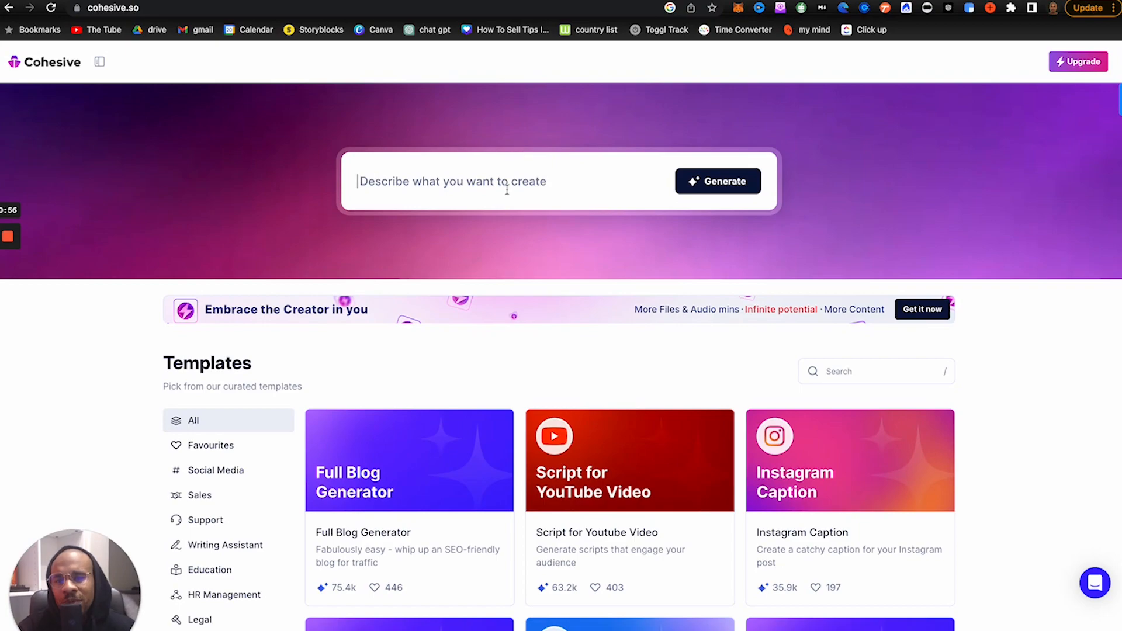
text(link)
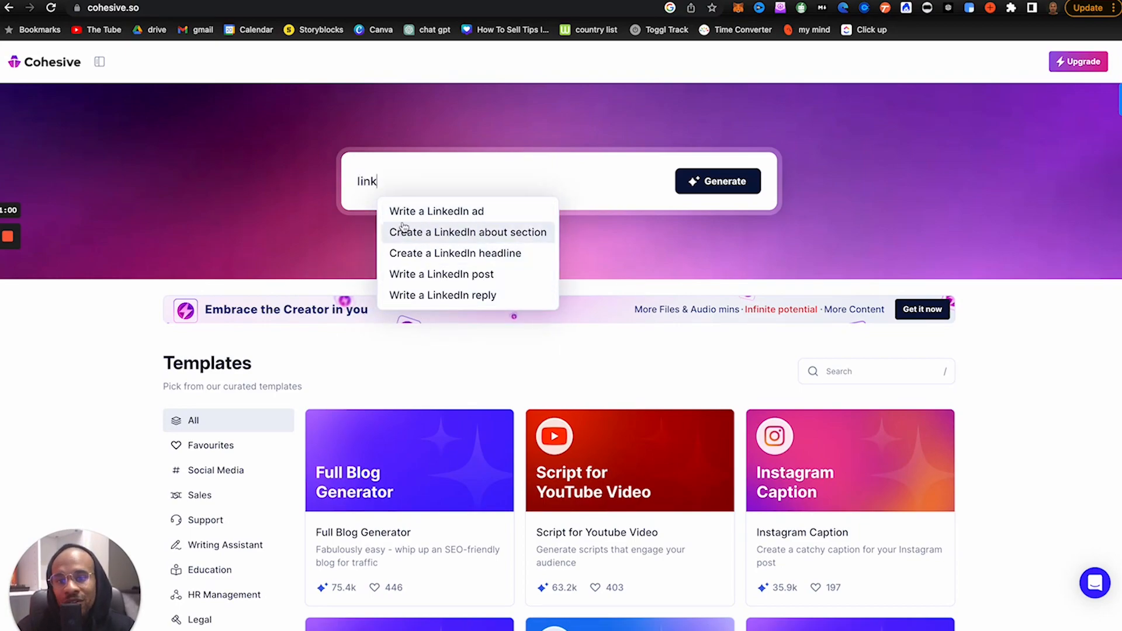
click(413, 186)
key(BackSpace)
key(BackSpace)
key(BackSpace)
key(BackSpace)
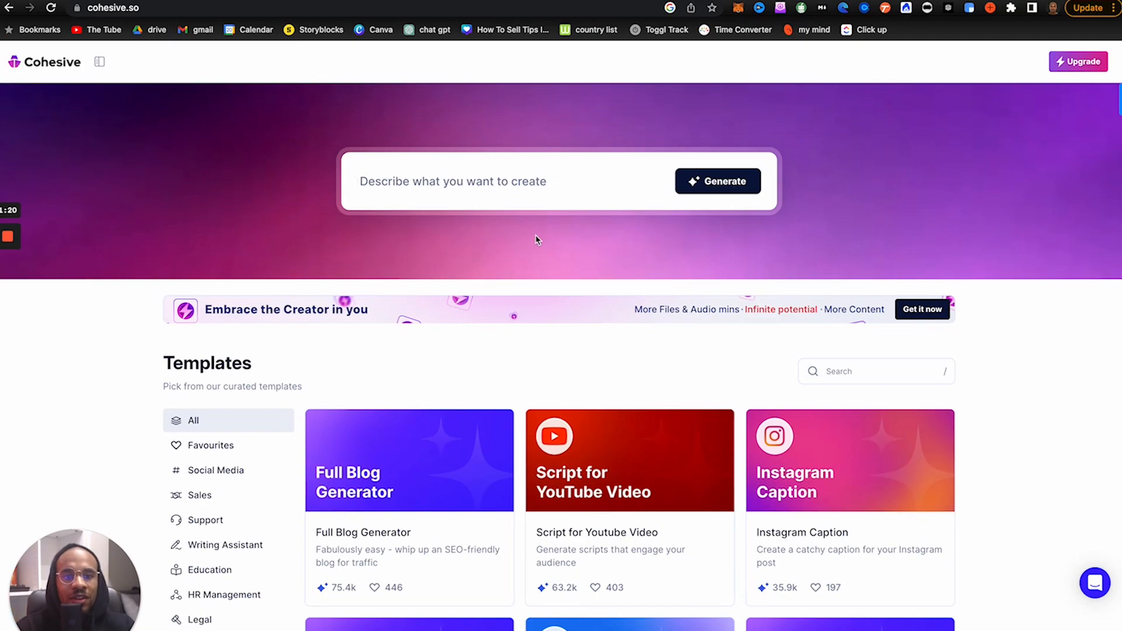
Step: Generate an Instagram reel script about "fashion coaching" with the Script for Instagram Reel template
scroll(536, 237, down, 5)
scroll(536, 238, down, 5)
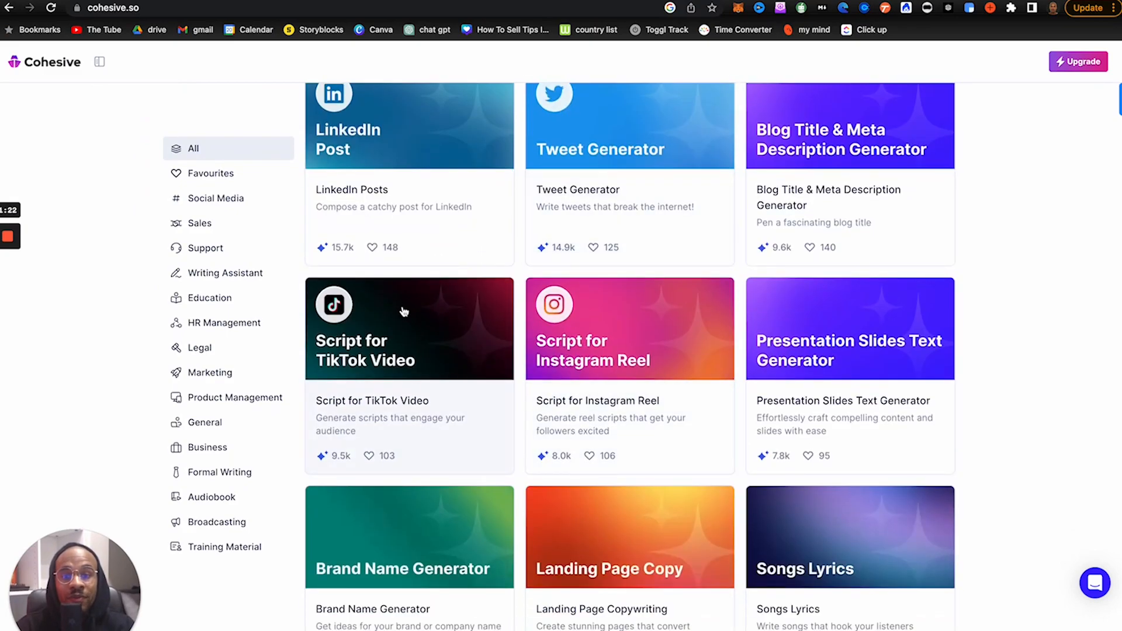
click(614, 359)
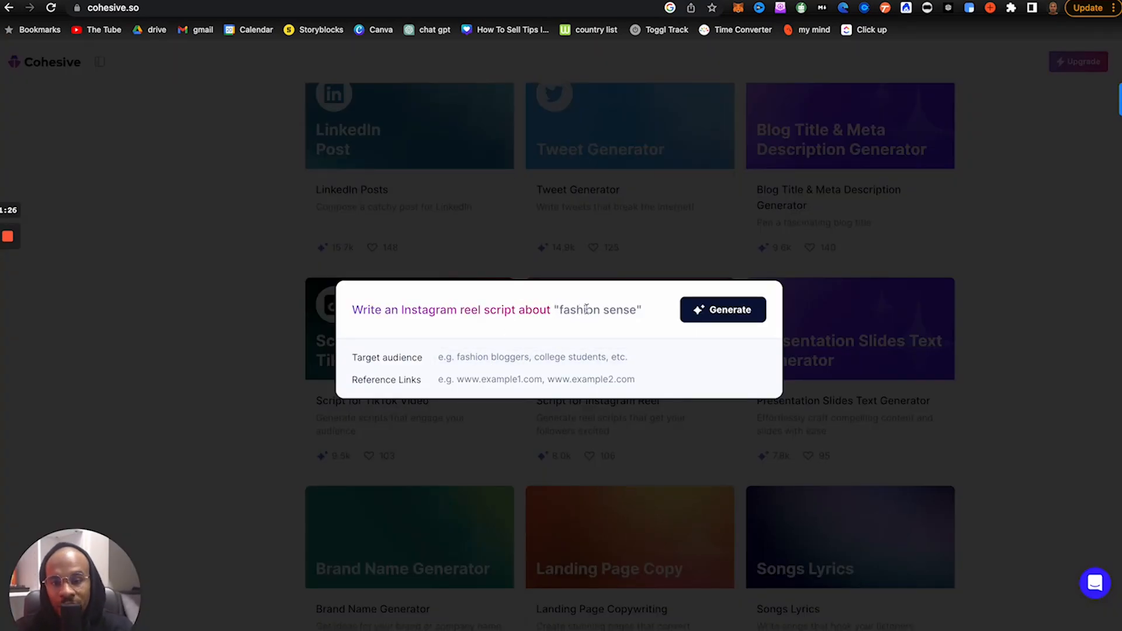
text(fan)
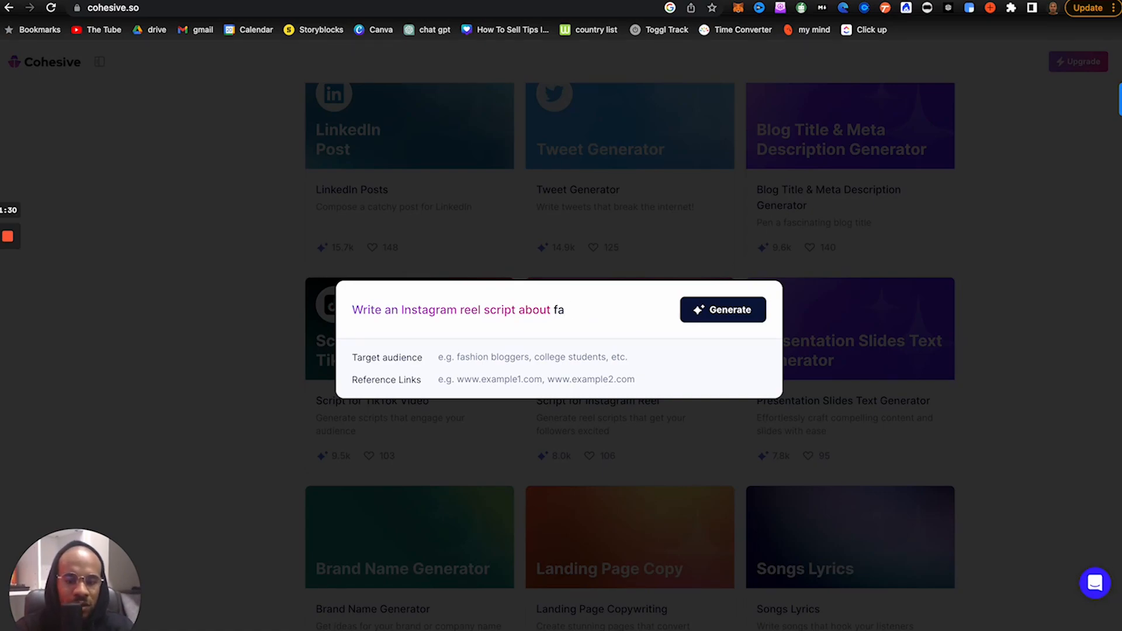
text(shion )
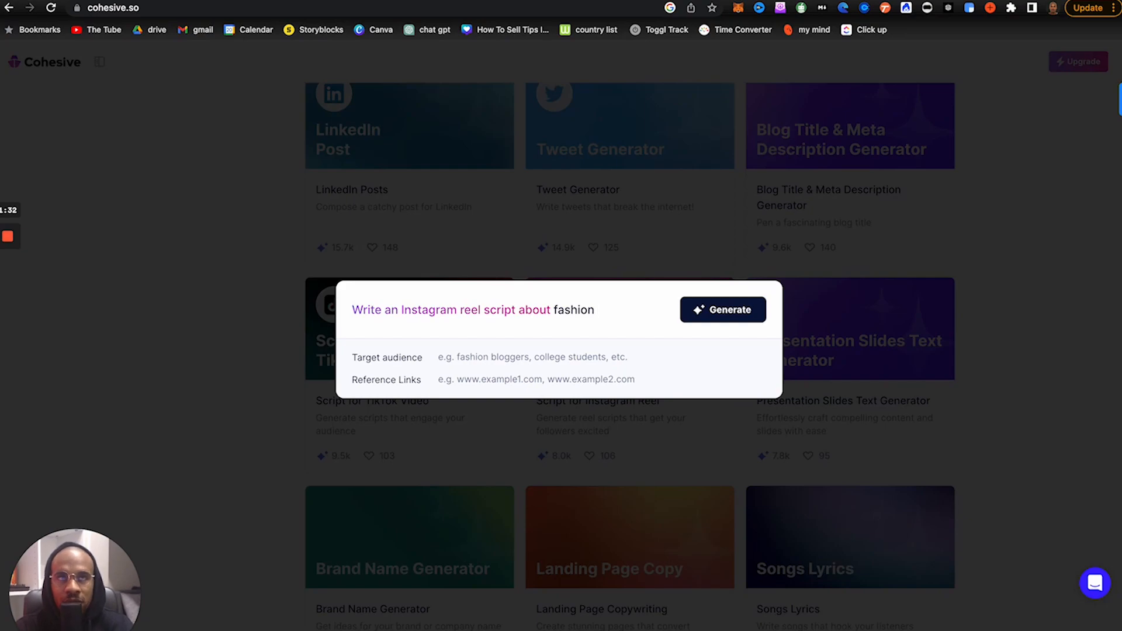
text(c)
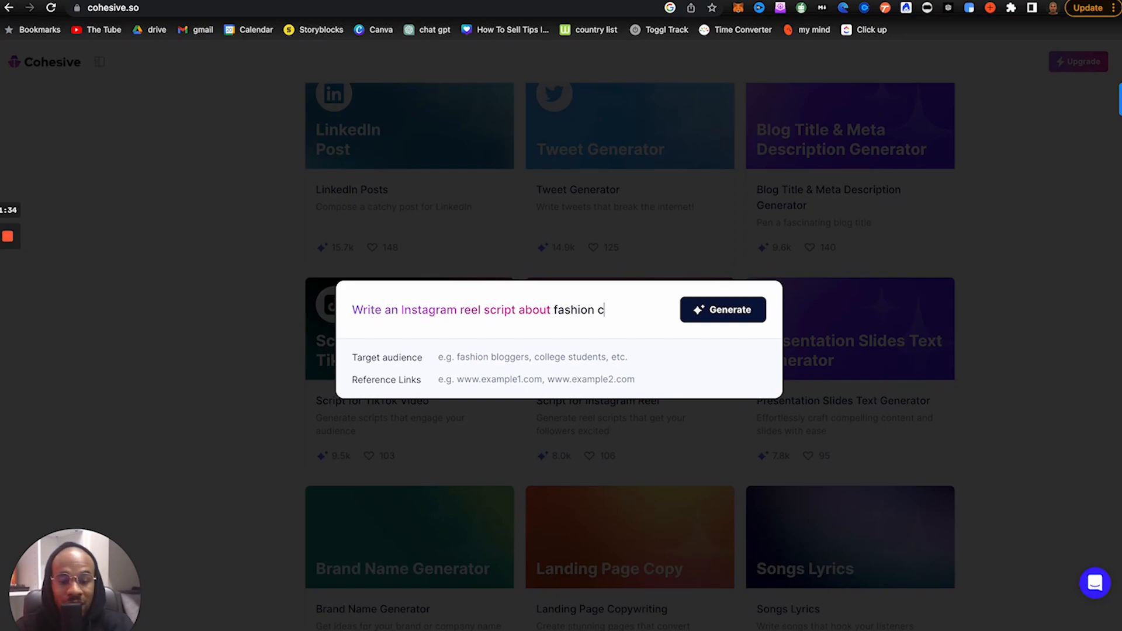
text(oaching)
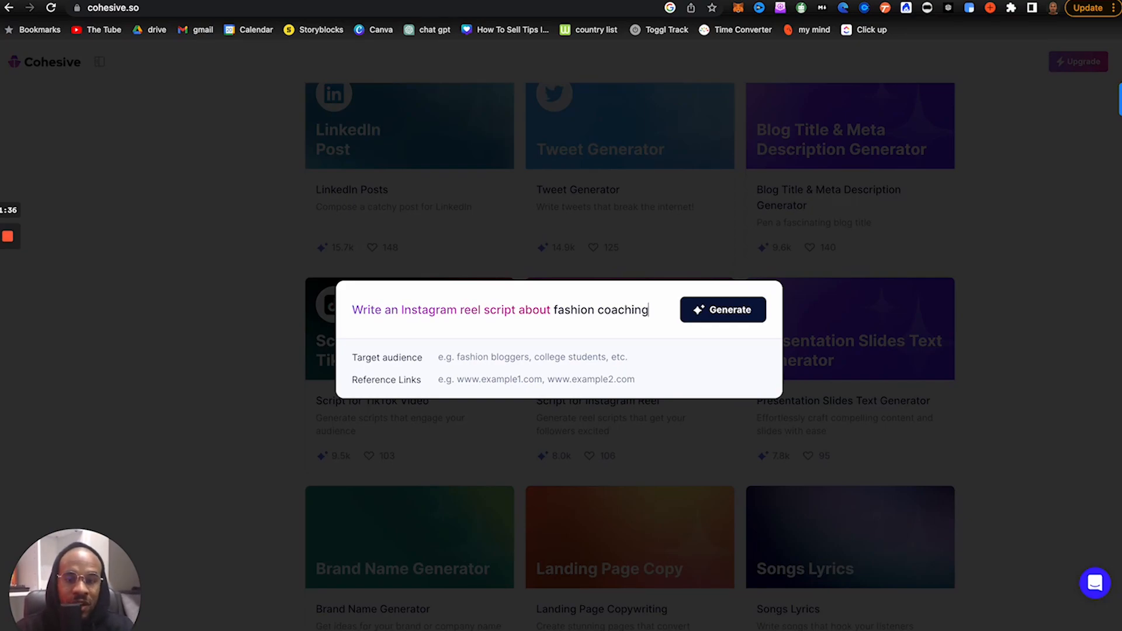
click(718, 308)
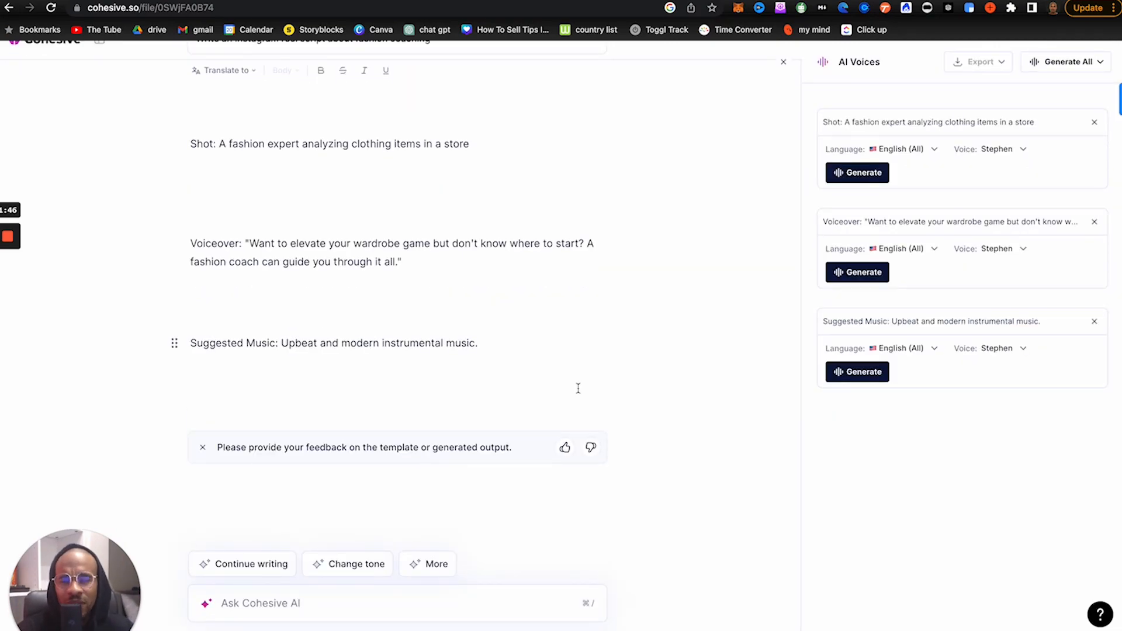
Step: Review the generated reel script and have the AI change its tone to soft
scroll(578, 389, down, 1)
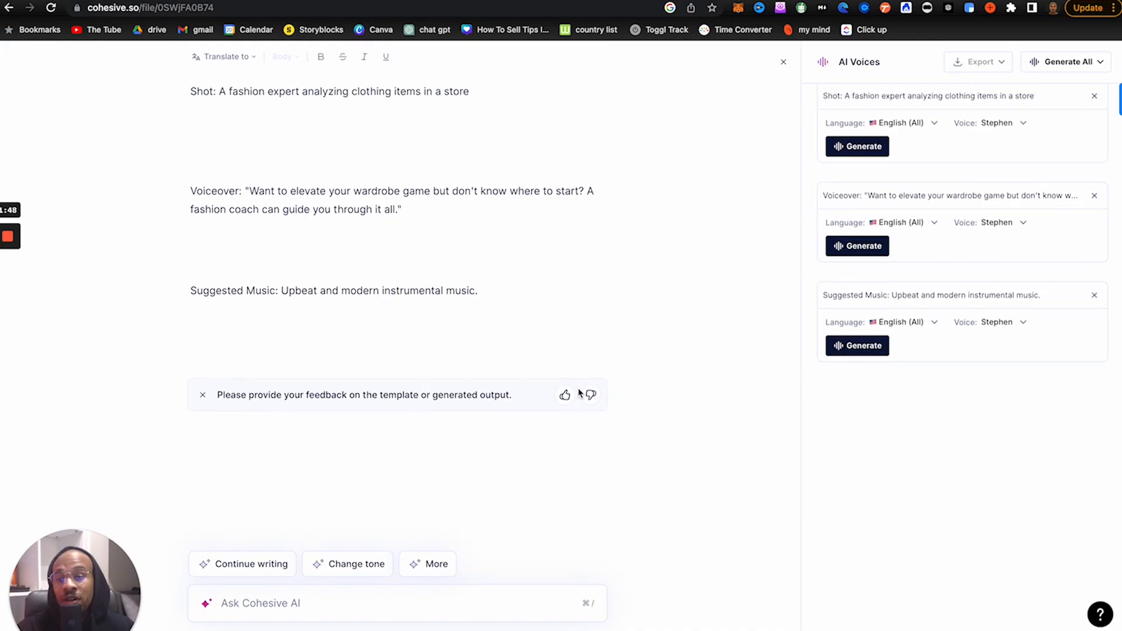
scroll(578, 389, up, 2)
scroll(578, 389, down, 1)
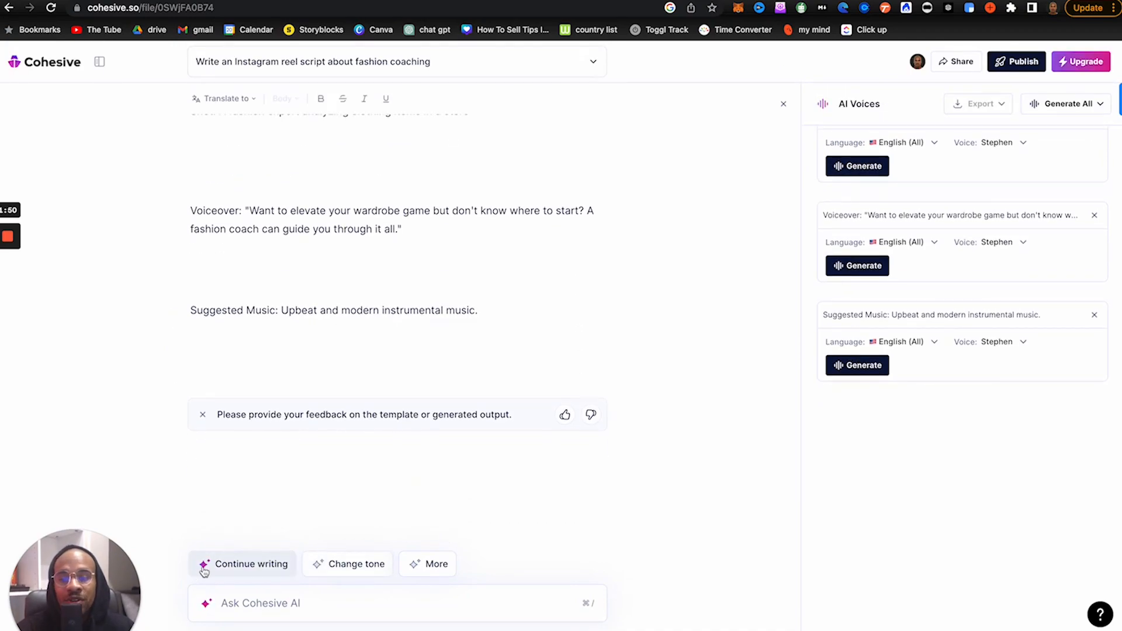
click(334, 565)
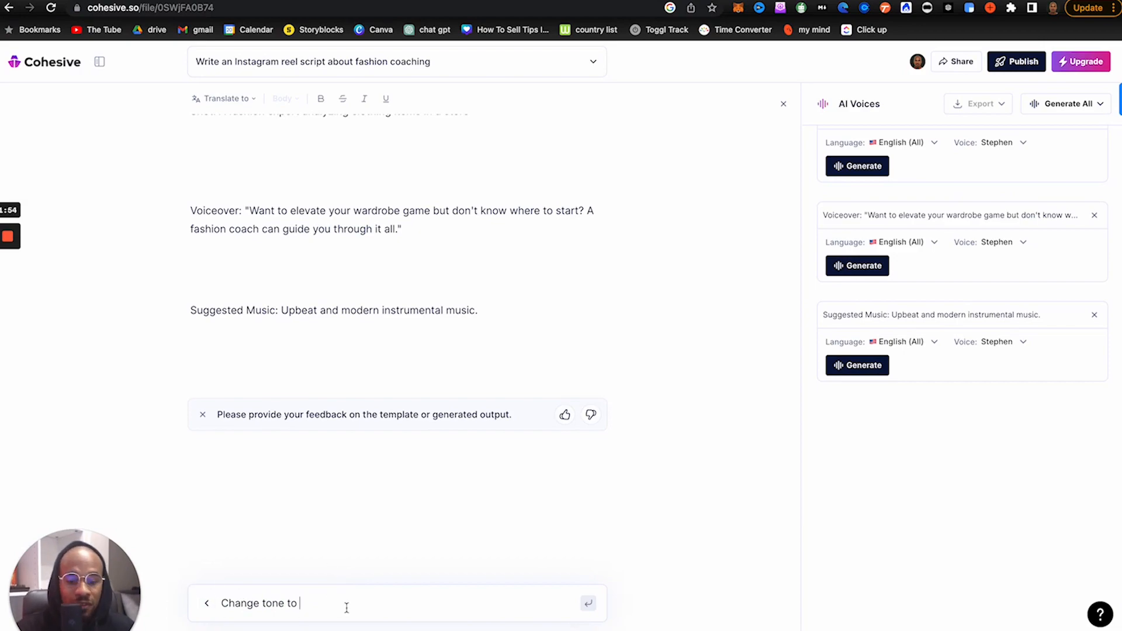
text(soft)
key(Return)
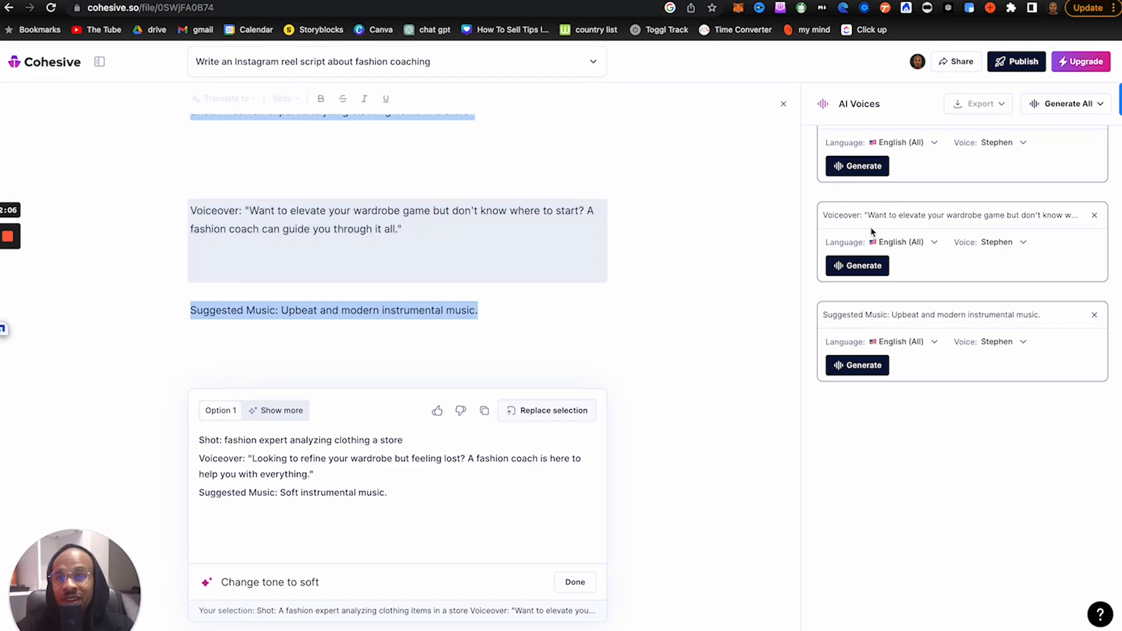
Step: Generate the AI voice audio for the script's shot line with the Joanna voice and play it back
scroll(872, 232, up, 2)
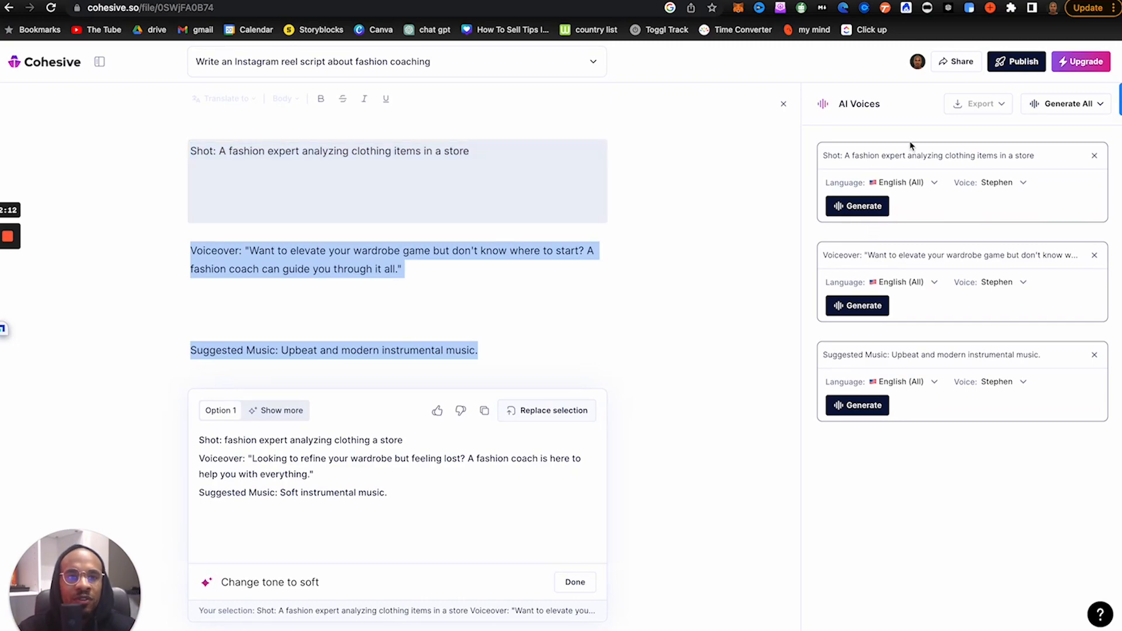
scroll(870, 231, up, 1)
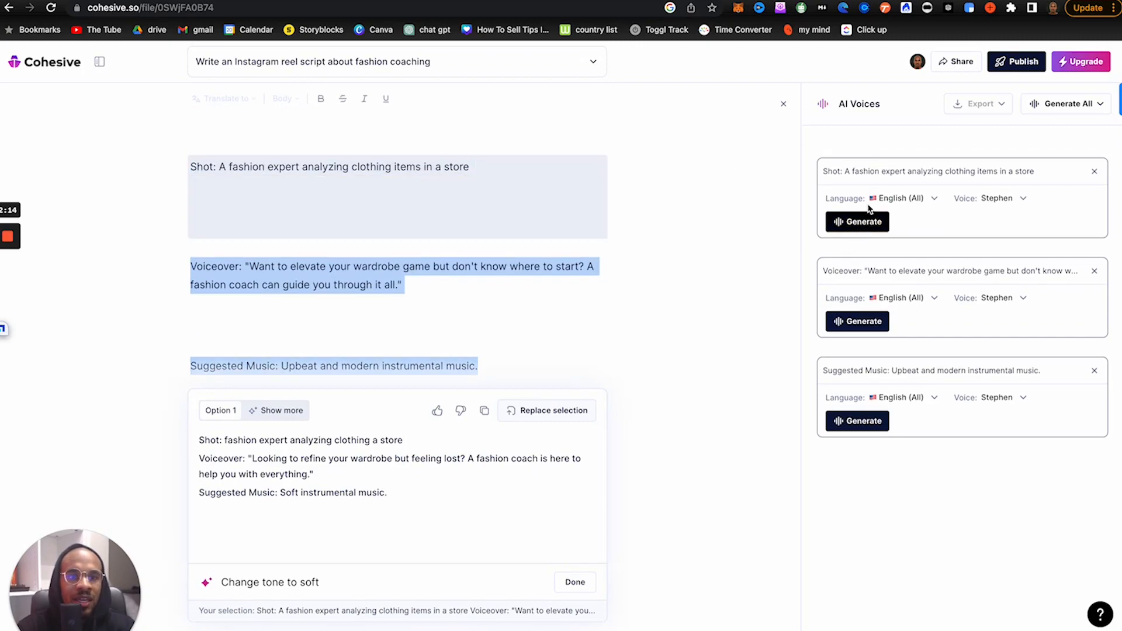
click(1018, 202)
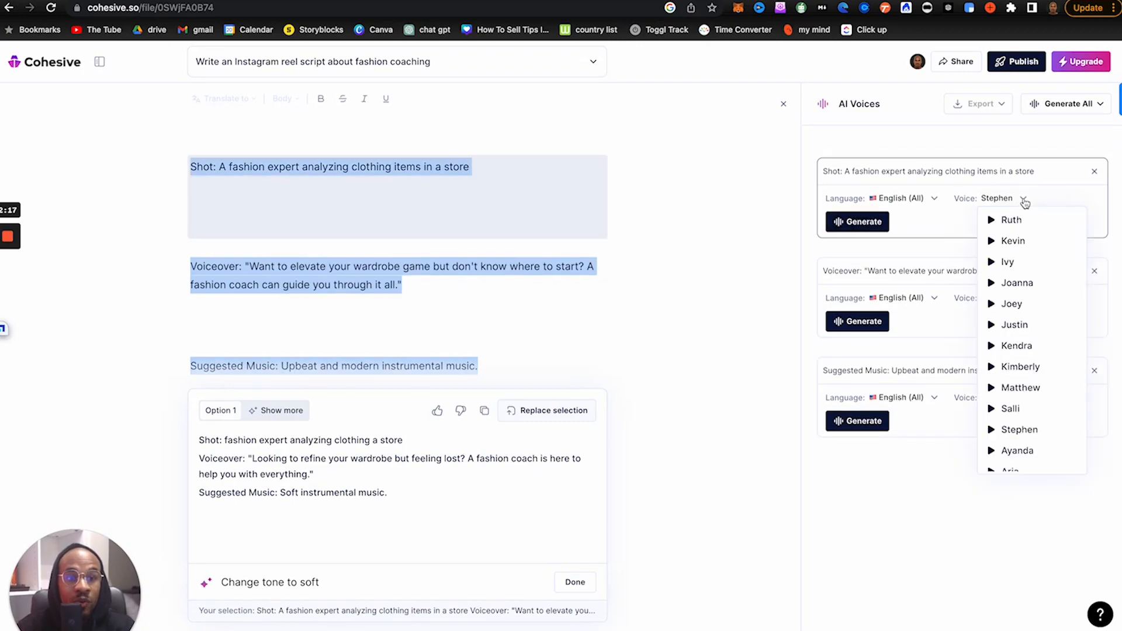
click(1017, 283)
click(856, 225)
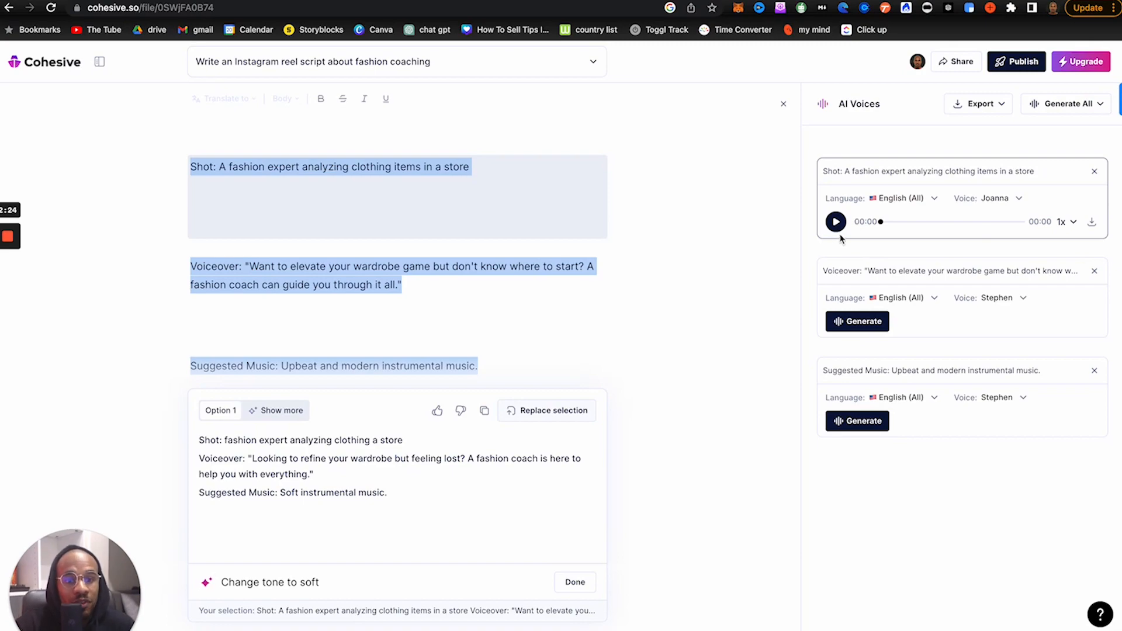
click(836, 223)
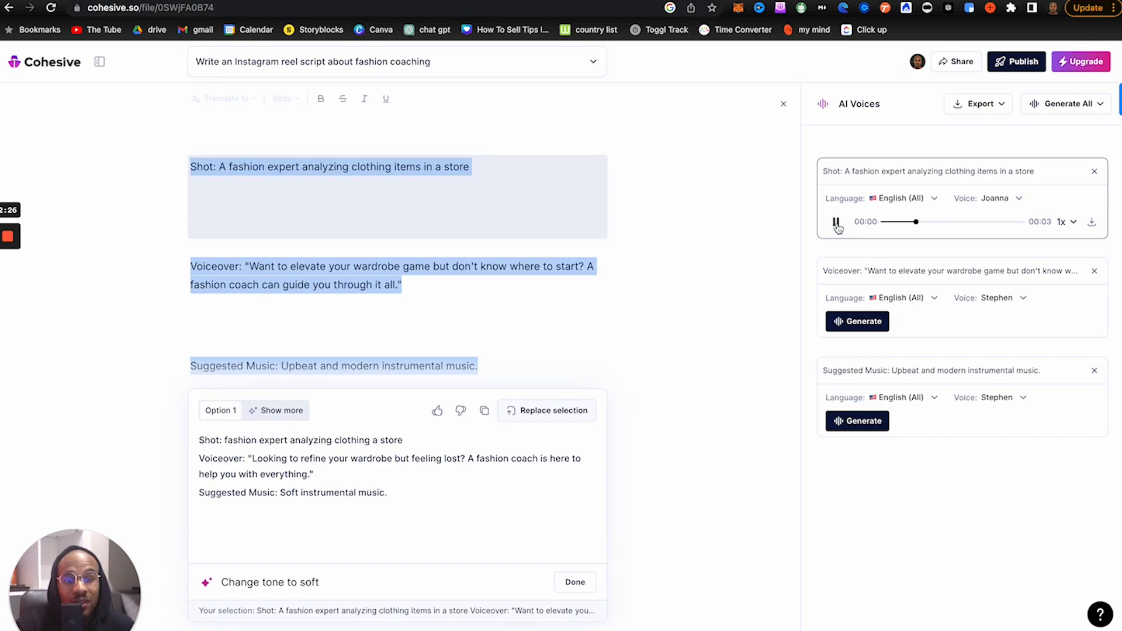
click(836, 224)
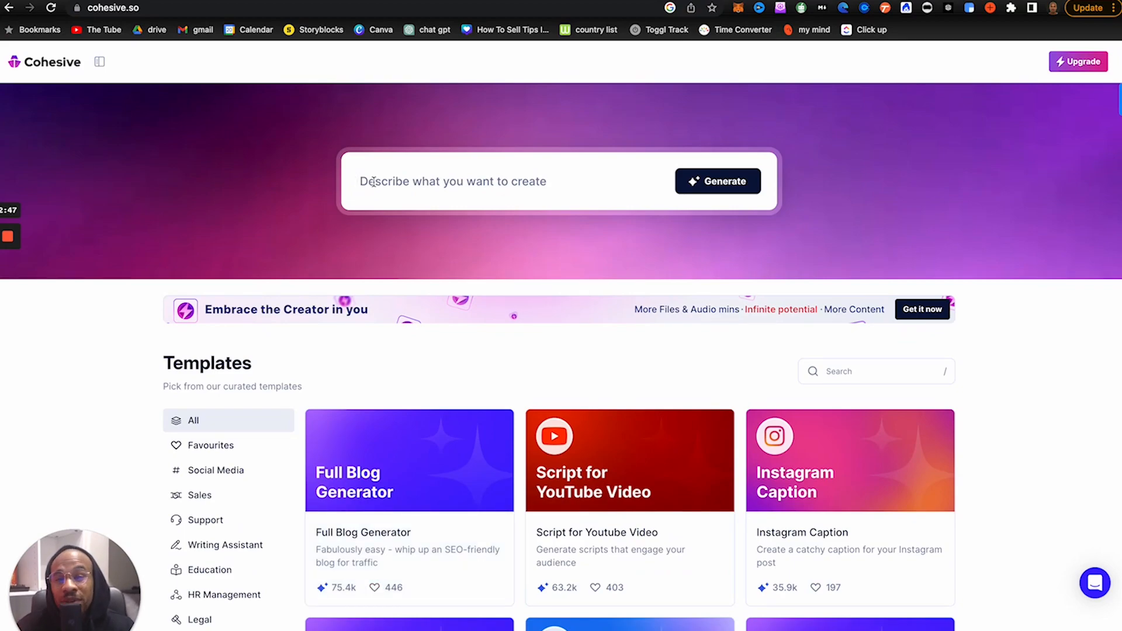
Step: Browse the Sales template category and open the Cold Emails template
scroll(248, 421, down, 3)
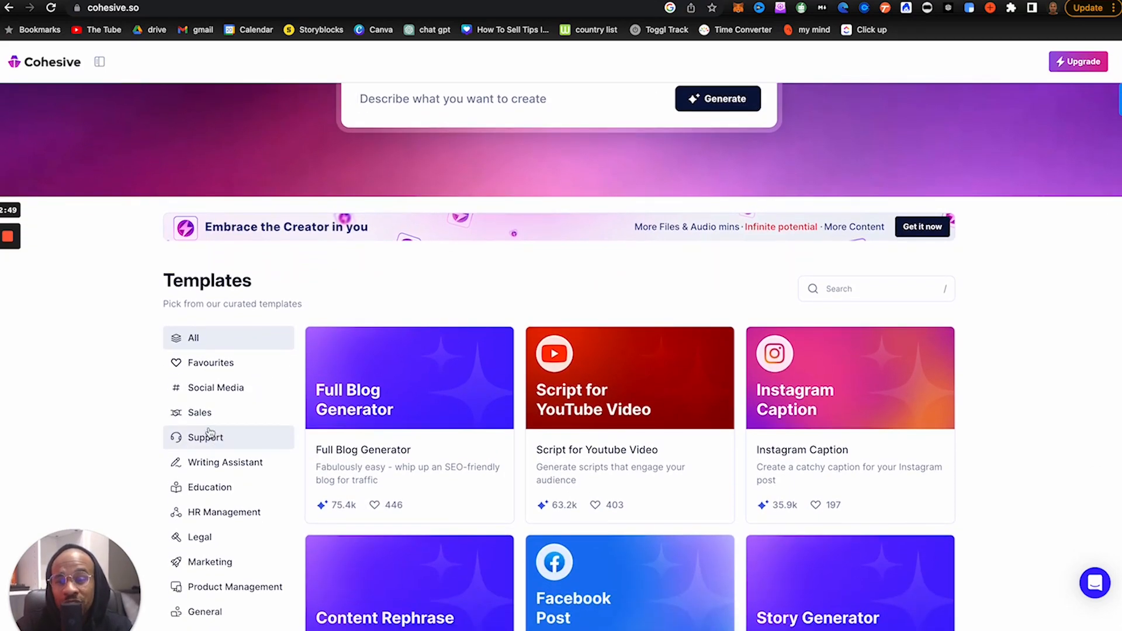
click(207, 416)
scroll(418, 260, down, 4)
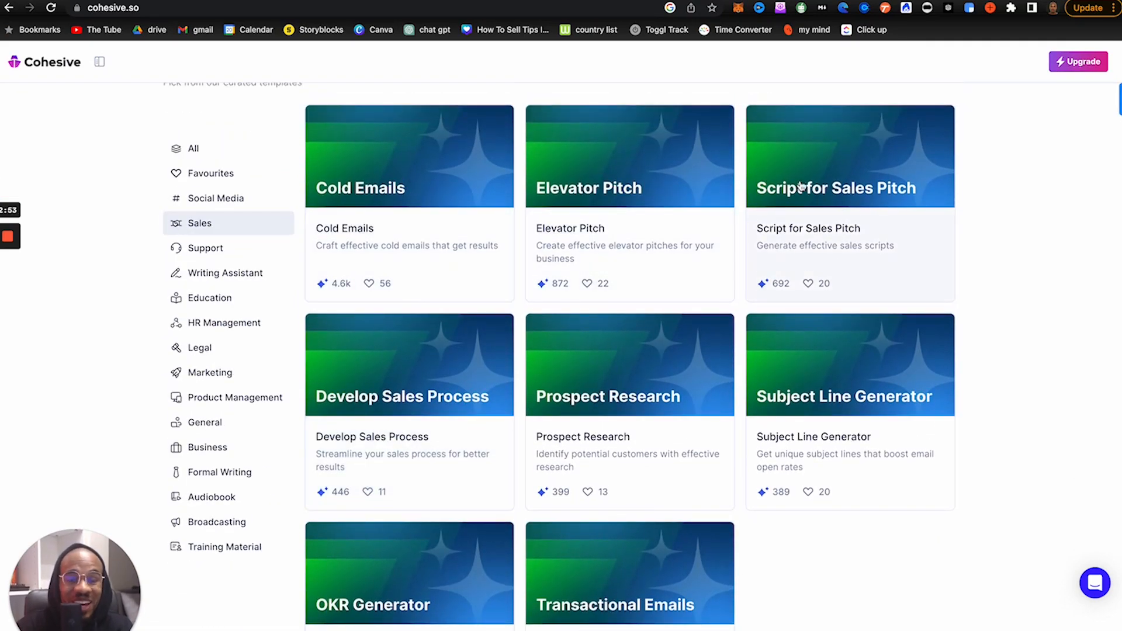
scroll(697, 295, down, 2)
scroll(697, 298, up, 4)
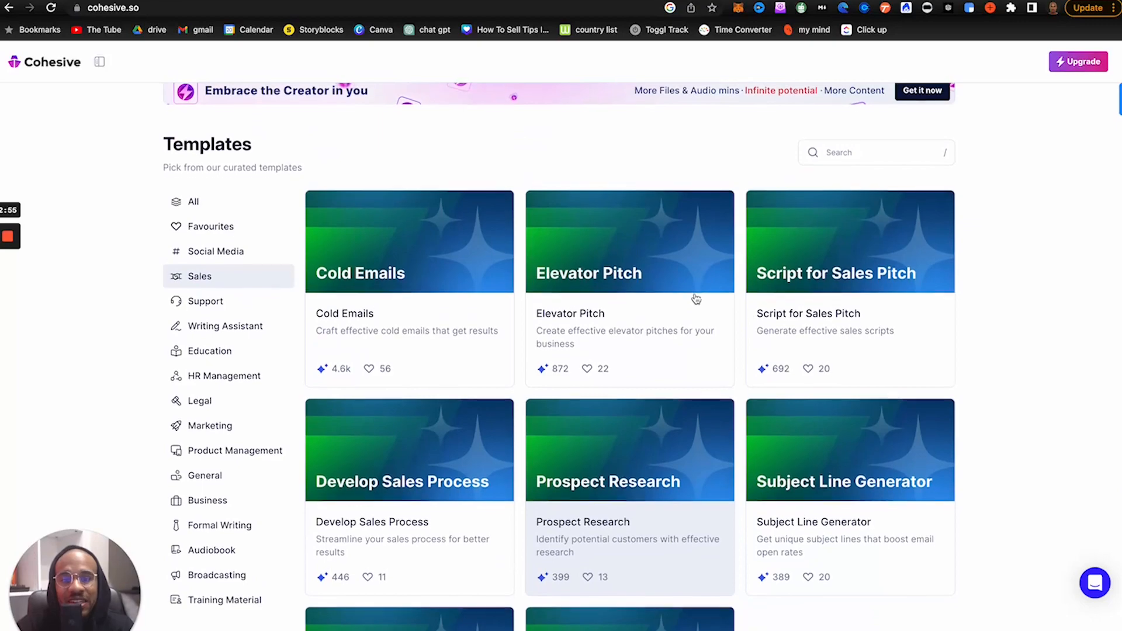
click(423, 265)
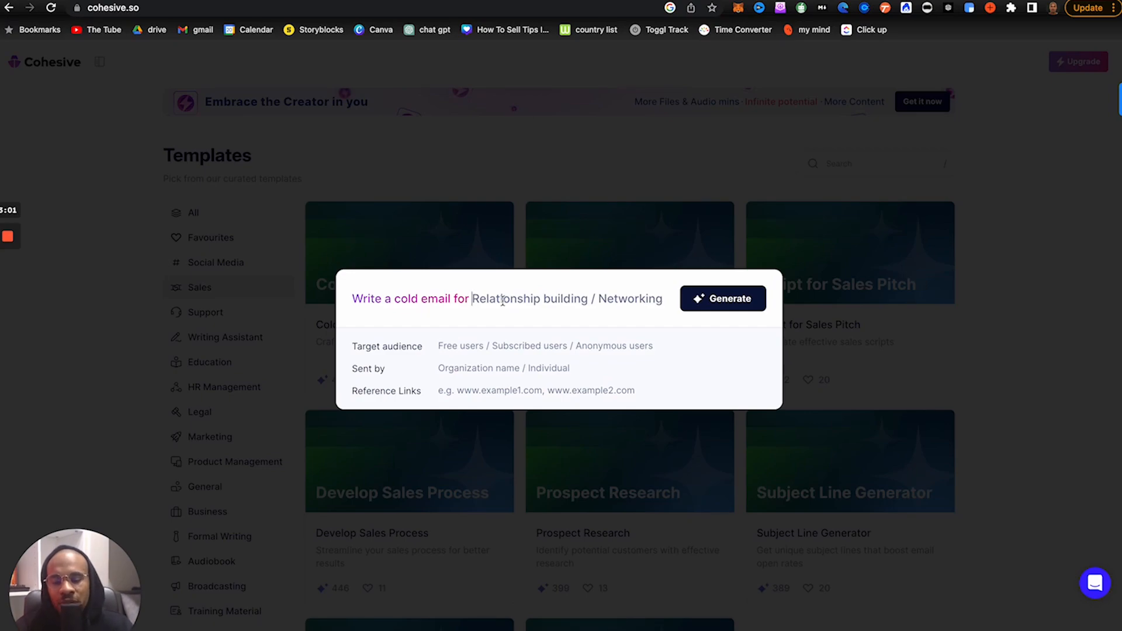
Step: Generate a cold email for "fashion coaching" and review the draft
text(fash)
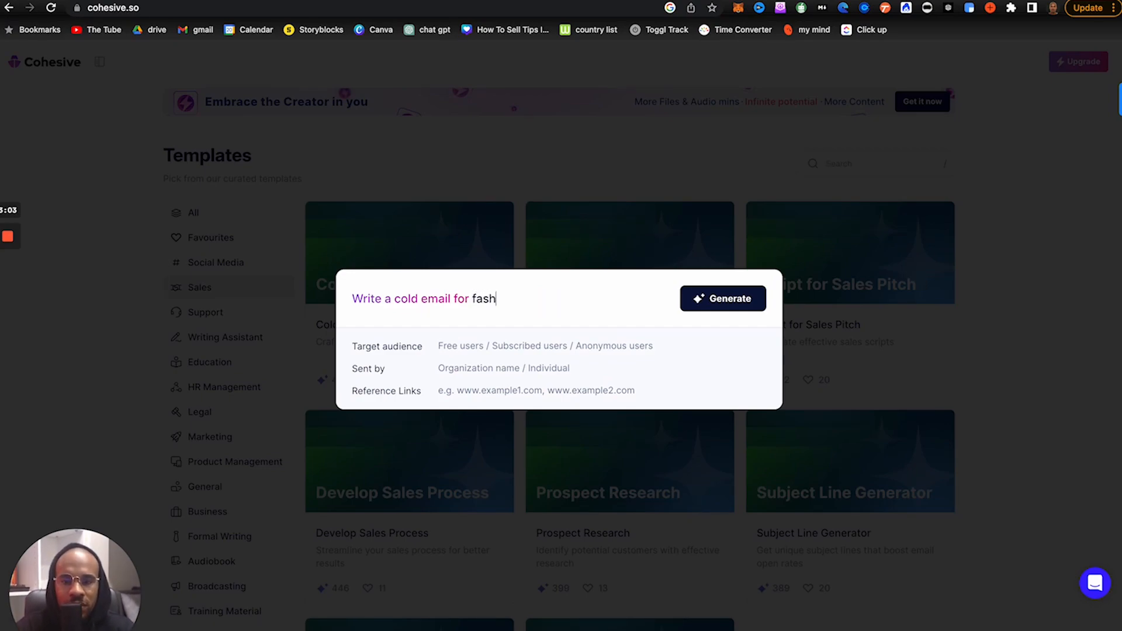
text(ion coa)
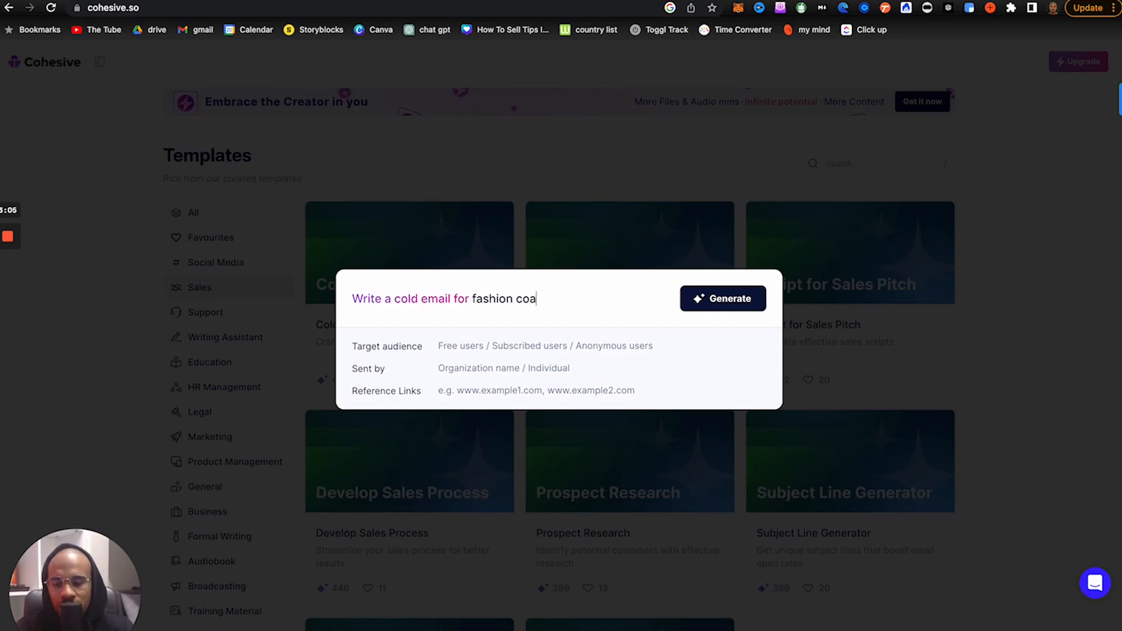
text(ching)
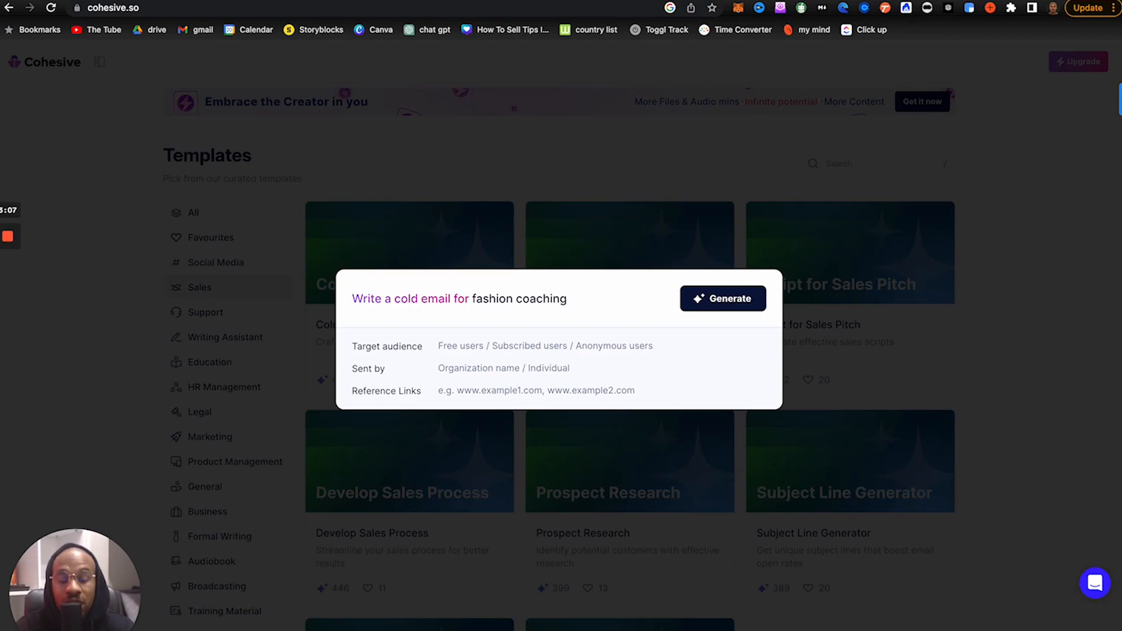
key(Return)
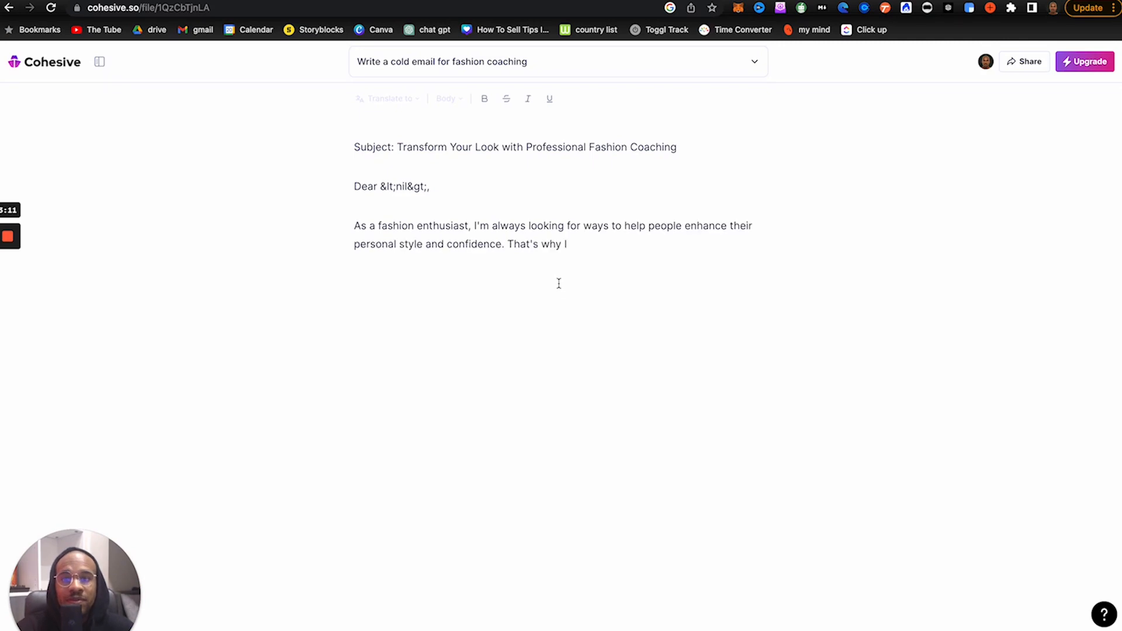
scroll(371, 231, down, 1)
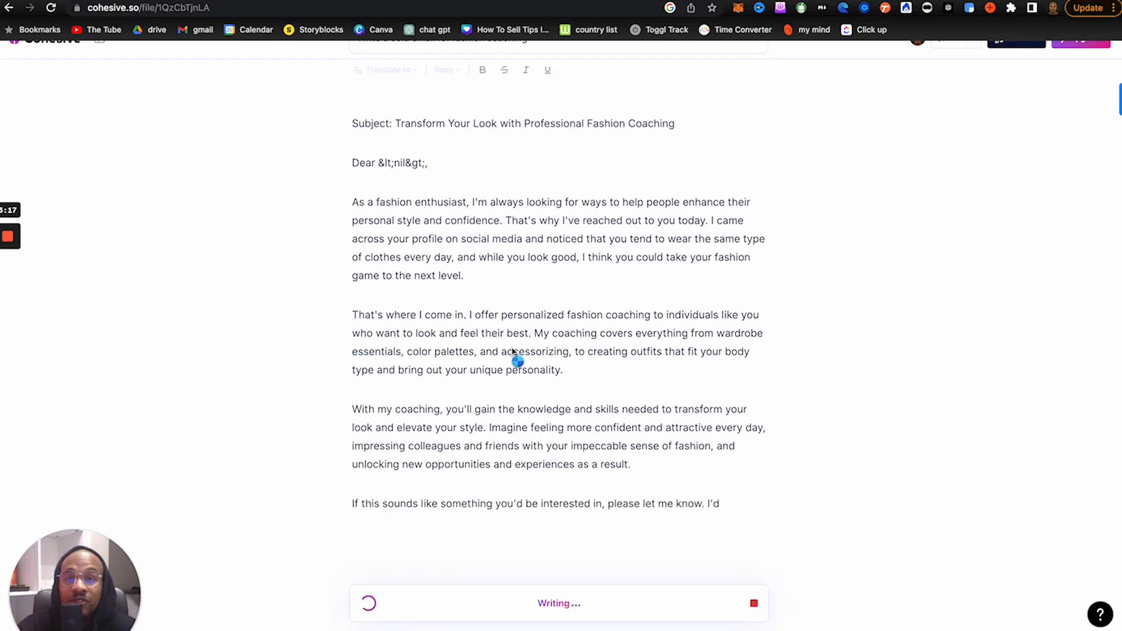
scroll(513, 351, down, 1)
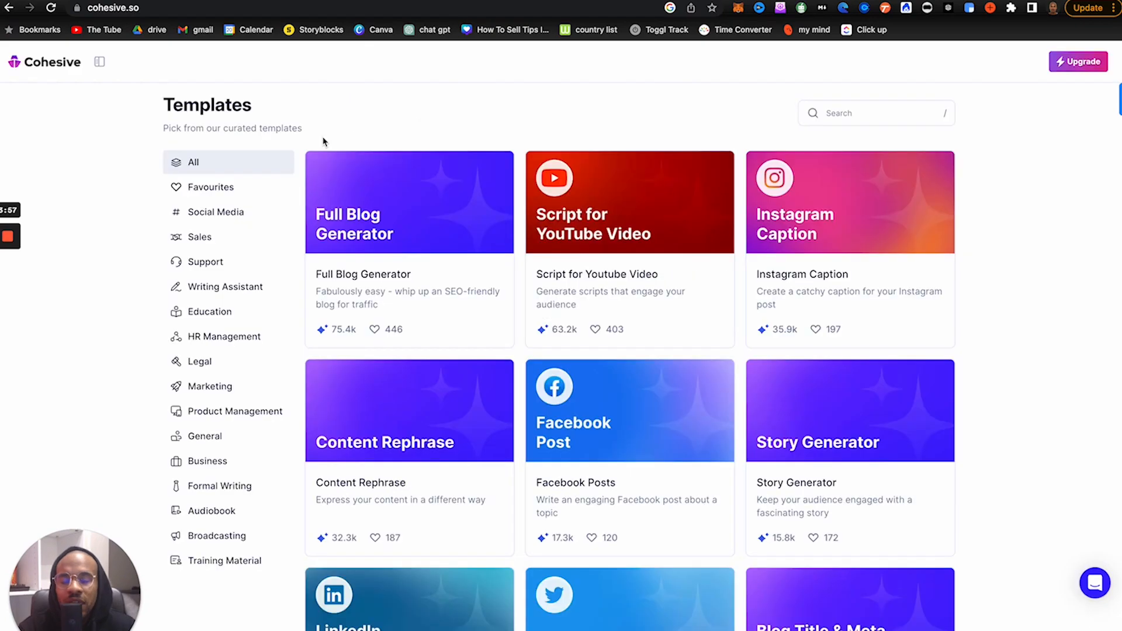
Step: Browse the Marketing templates and check which inputs the Amazon Product Descriptions Generator asks for
scroll(283, 342, down, 3)
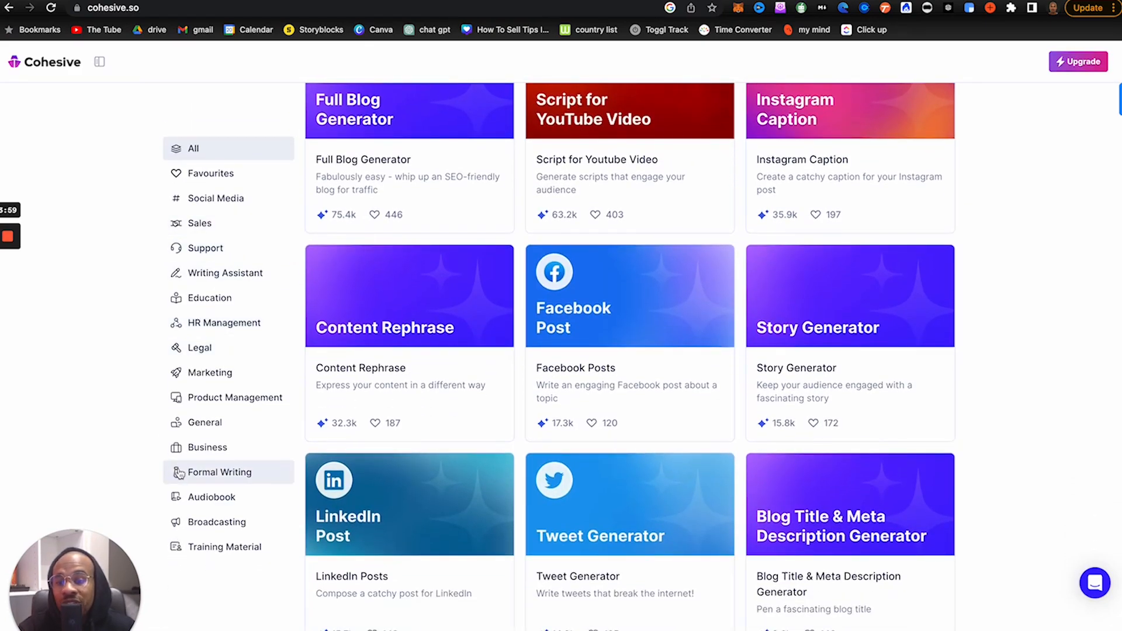
scroll(193, 421, up, 2)
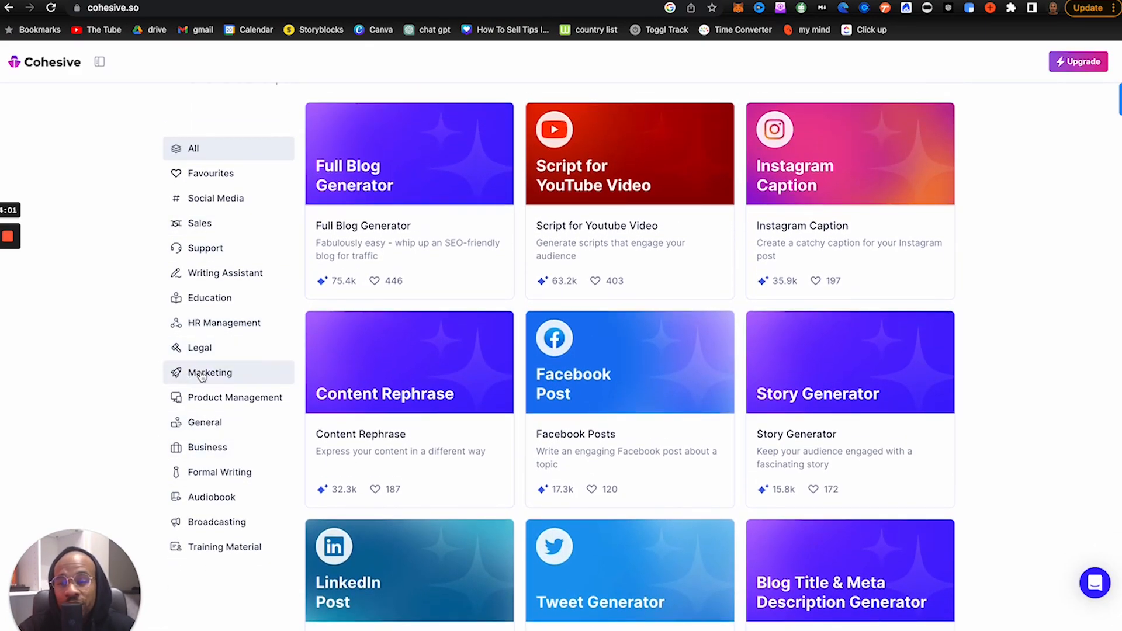
click(202, 373)
scroll(436, 372, down, 4)
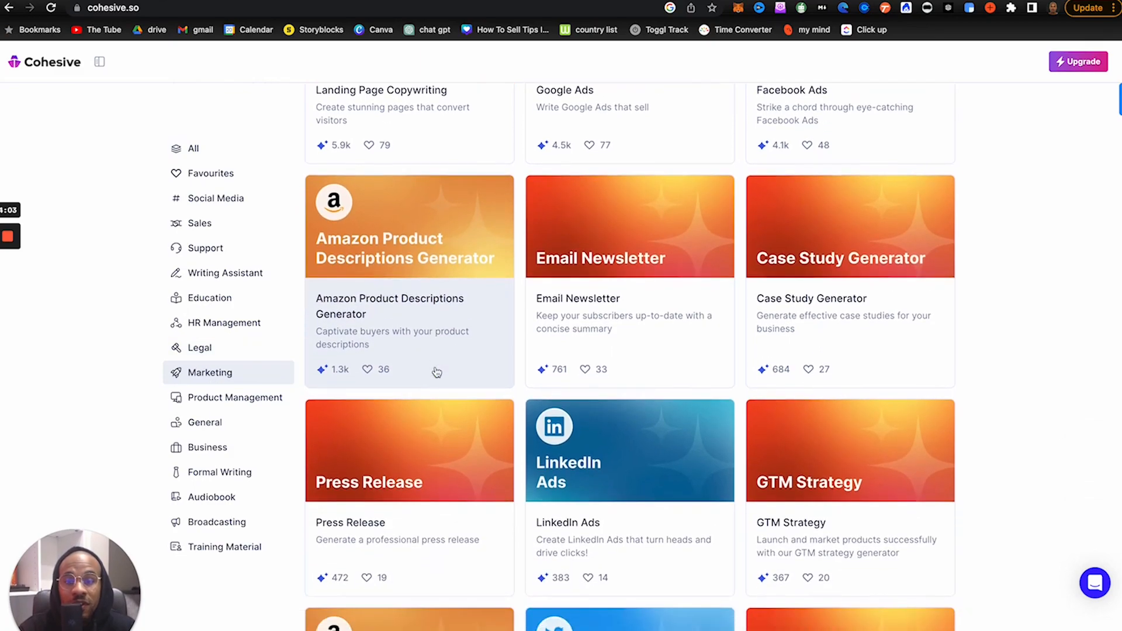
click(395, 213)
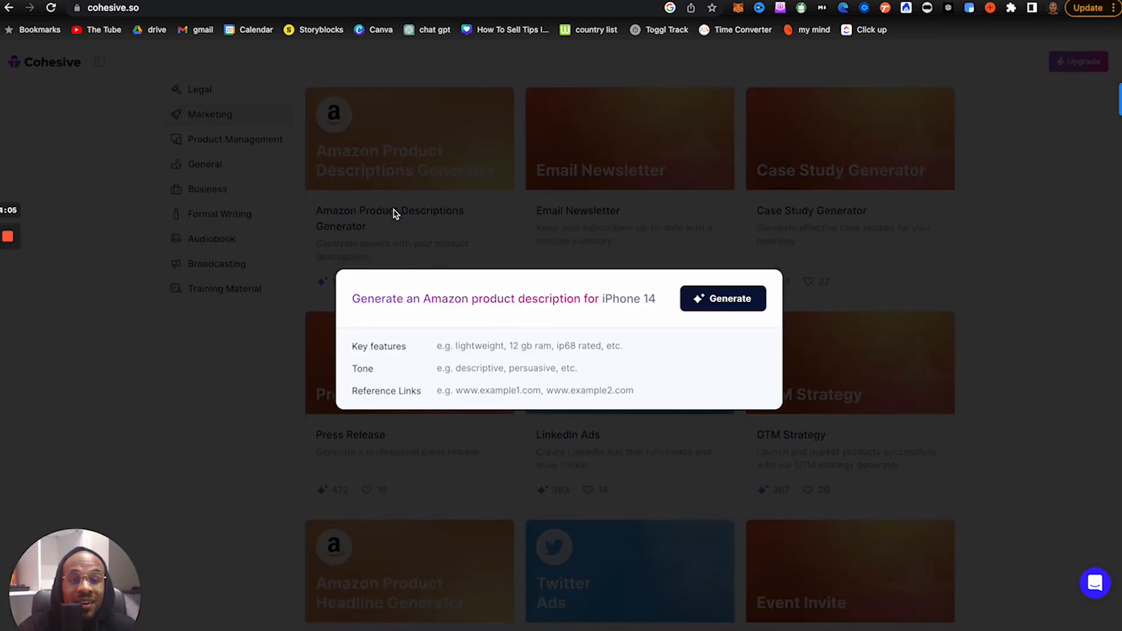
scroll(752, 243, down, 5)
click(753, 243)
scroll(569, 283, down, 12)
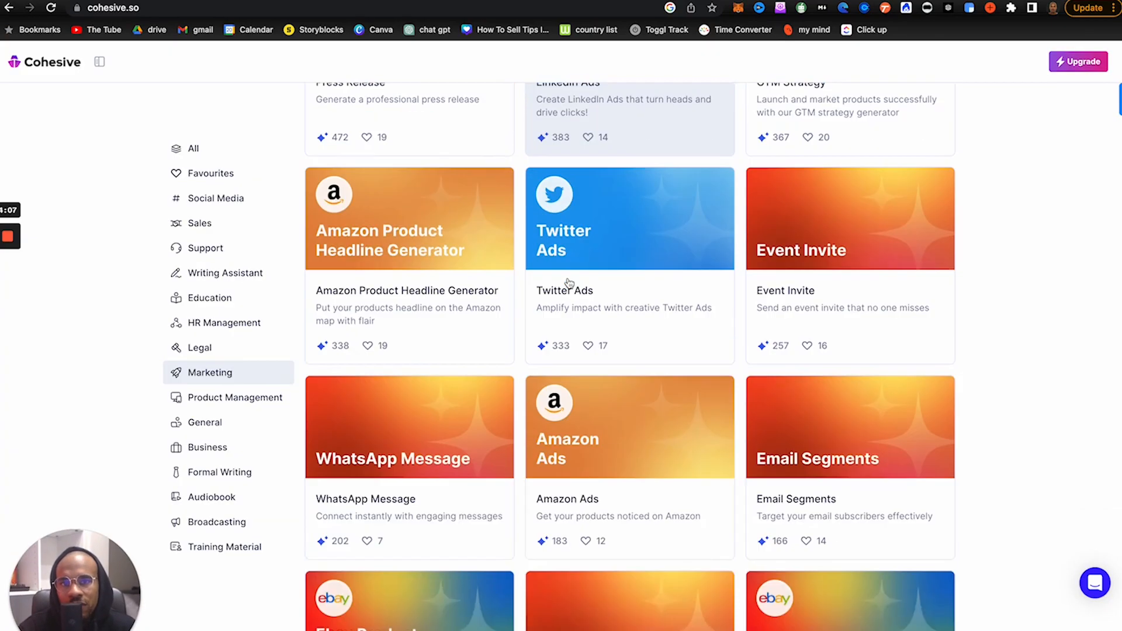
click(186, 277)
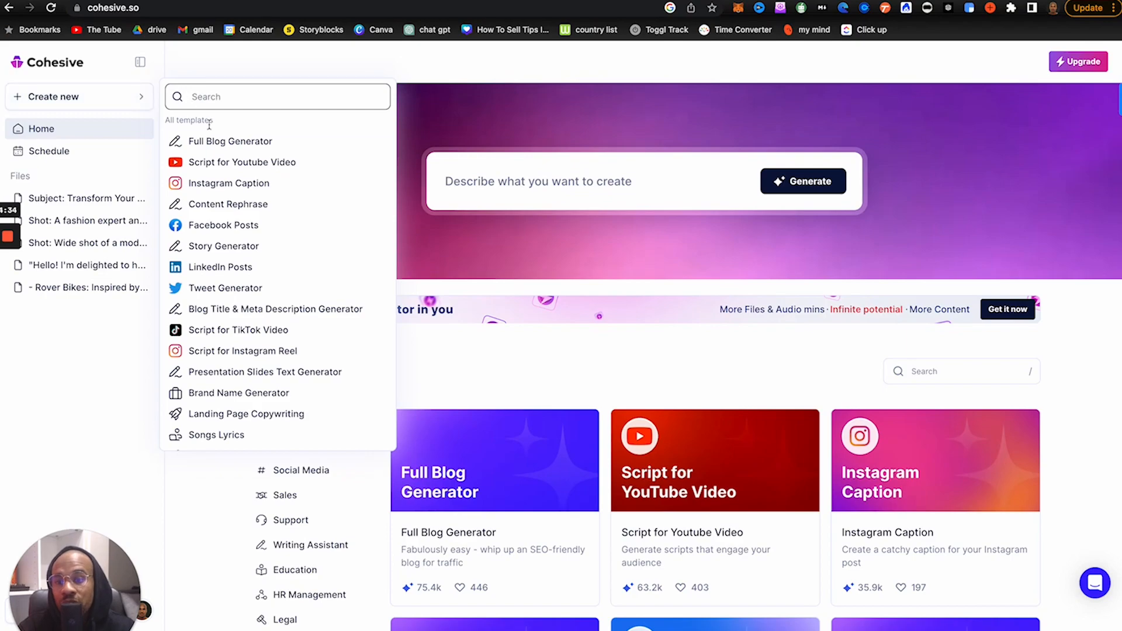
Step: Look through the full list of templates offered for creating a new file
scroll(243, 304, down, 5)
scroll(243, 345, down, 20)
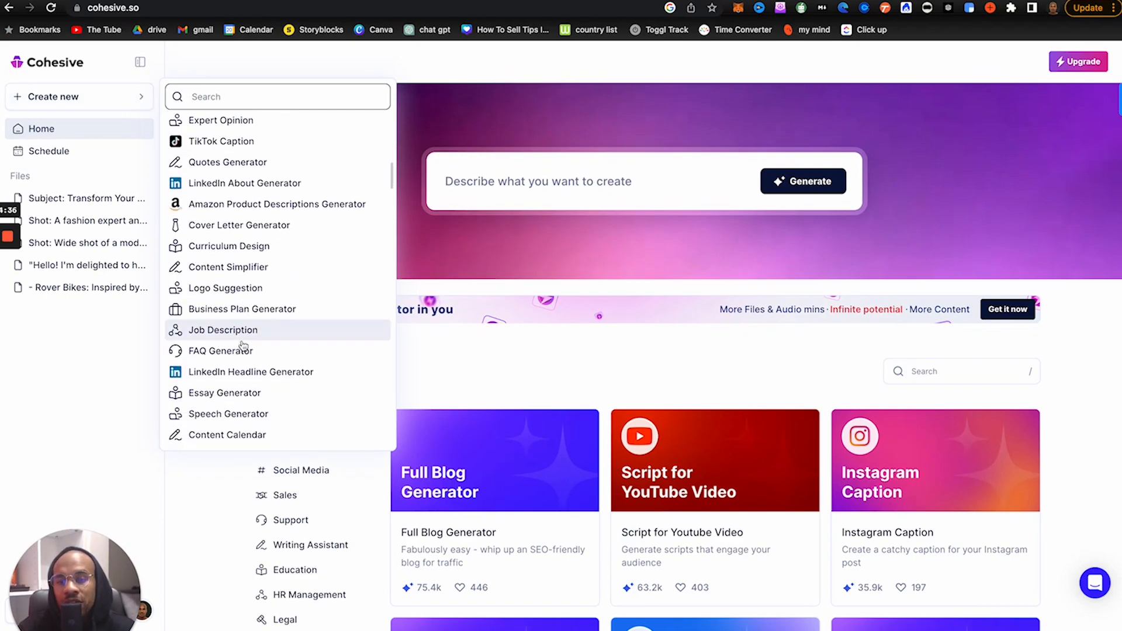
scroll(243, 345, down, 15)
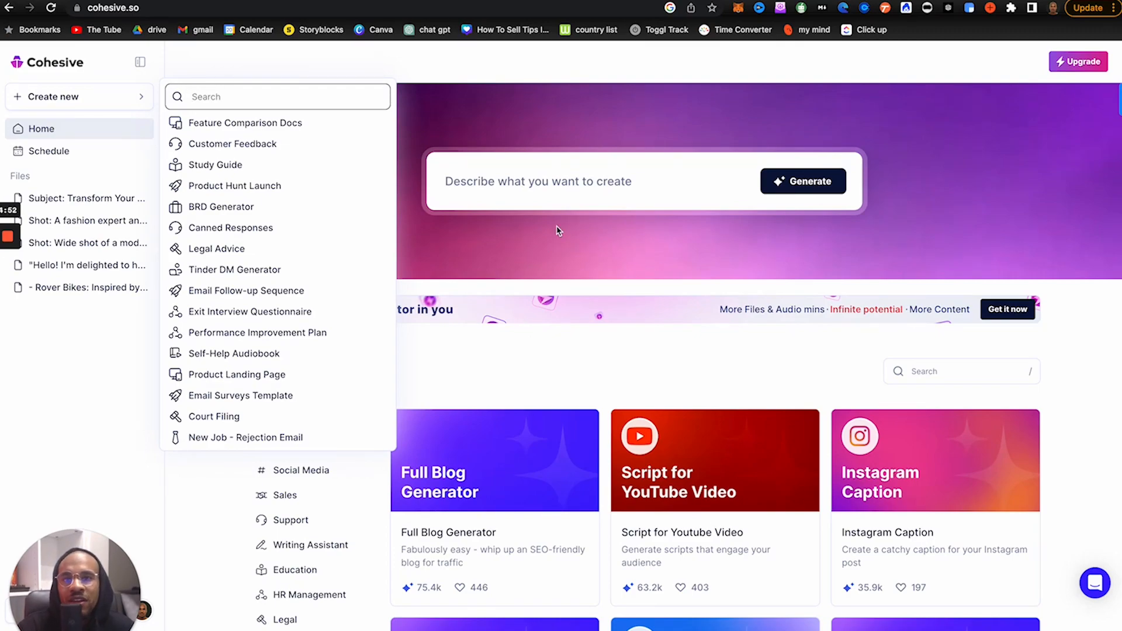
scroll(313, 263, down, 1)
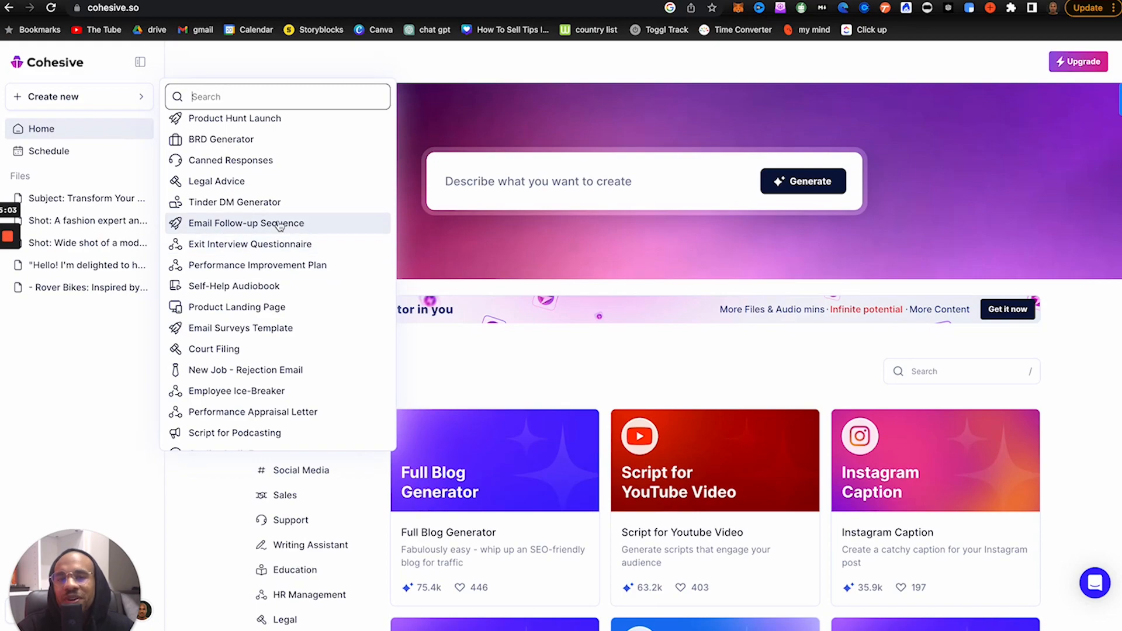
scroll(279, 225, up, 1)
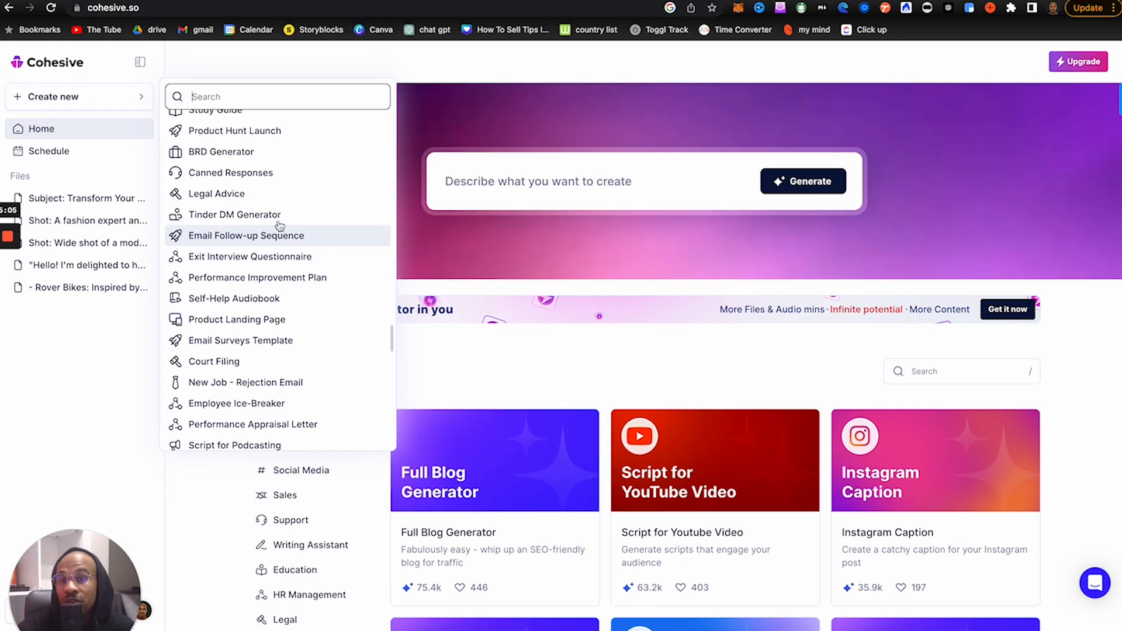